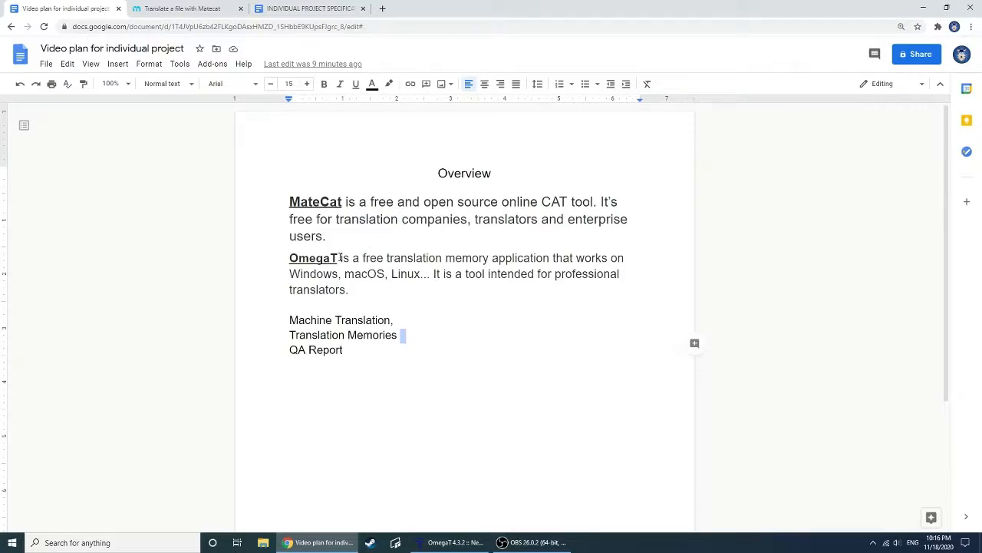
# Read through the MateCat and OmegaT descriptions in the overview document, marking the tool names, MateCat's definition and OmegaT's supported platforms
pyautogui.moveTo(339, 258); pyautogui.dragTo(289, 259)
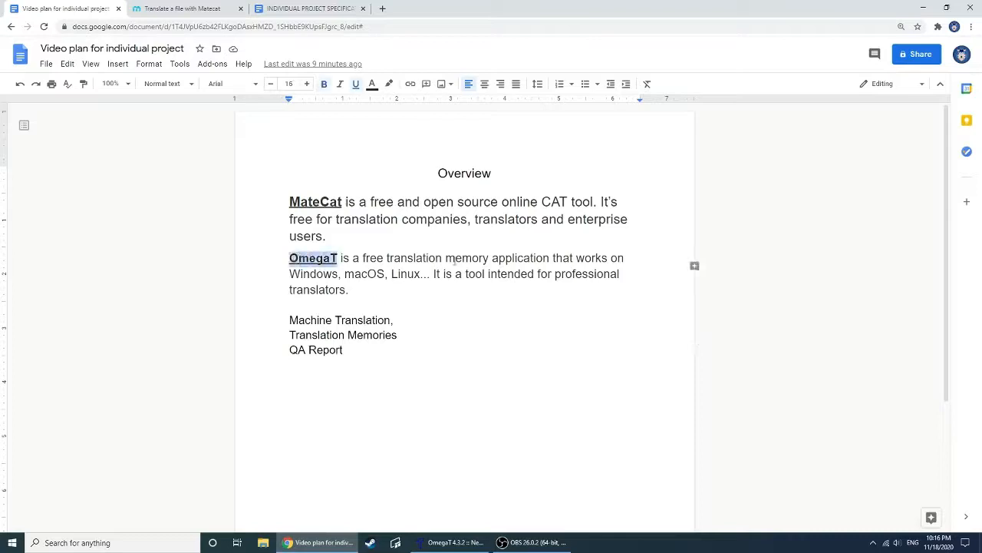
pyautogui.click(492, 255)
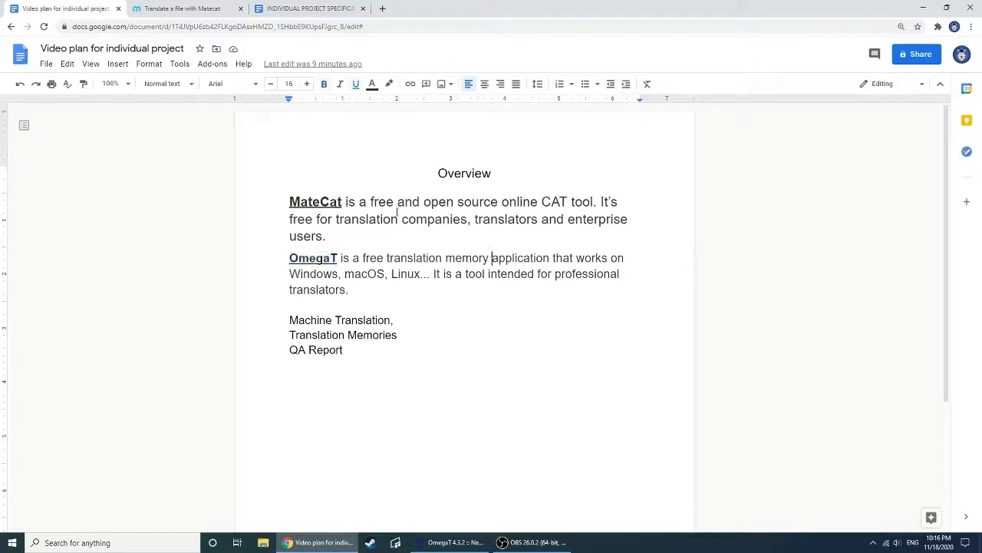
pyautogui.moveTo(289, 202); pyautogui.dragTo(342, 203)
pyautogui.click(369, 219)
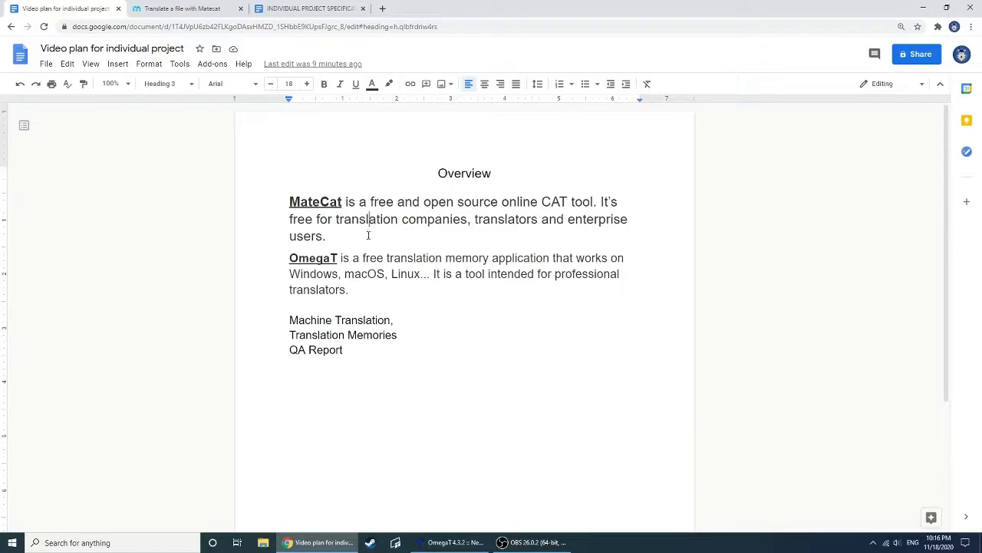
pyautogui.moveTo(401, 233); pyautogui.dragTo(290, 201)
pyautogui.click(423, 228)
pyautogui.click(339, 274)
pyautogui.moveTo(291, 274); pyautogui.dragTo(425, 275)
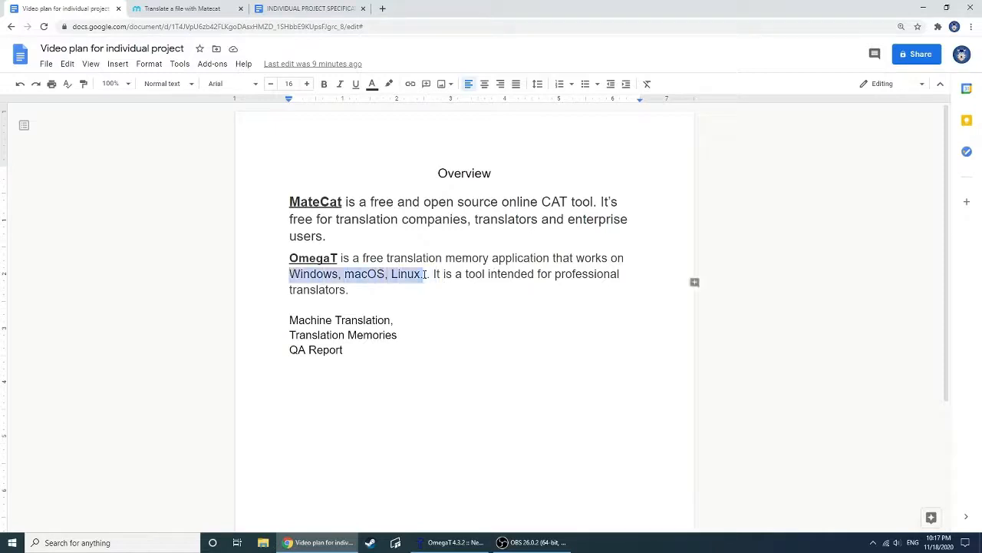
pyautogui.click(436, 283)
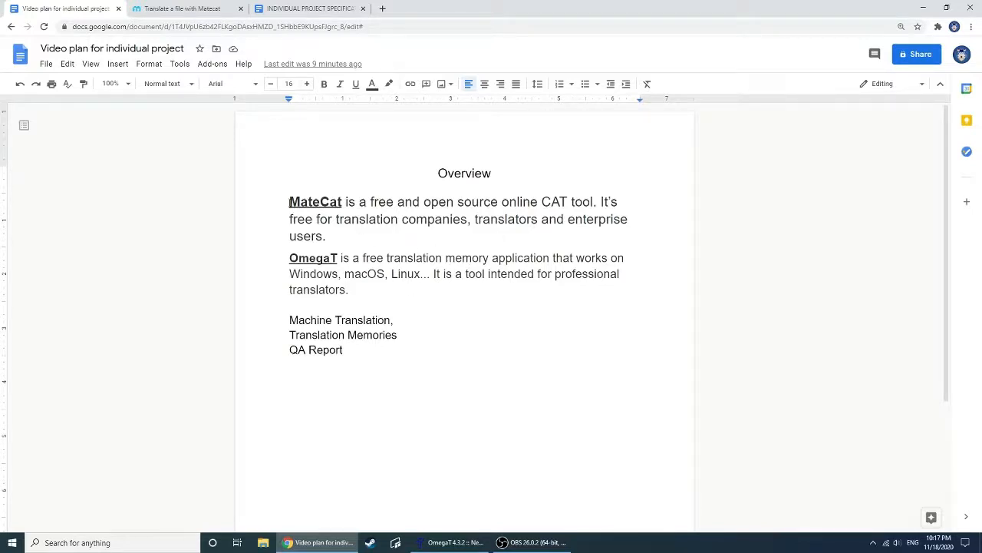
pyautogui.moveTo(291, 202); pyautogui.dragTo(367, 290)
pyautogui.click(402, 286)
# Go over the three comparison topics in the overview: Machine Translation, Translation Memories and QA Report
pyautogui.moveTo(291, 321); pyautogui.dragTo(394, 345)
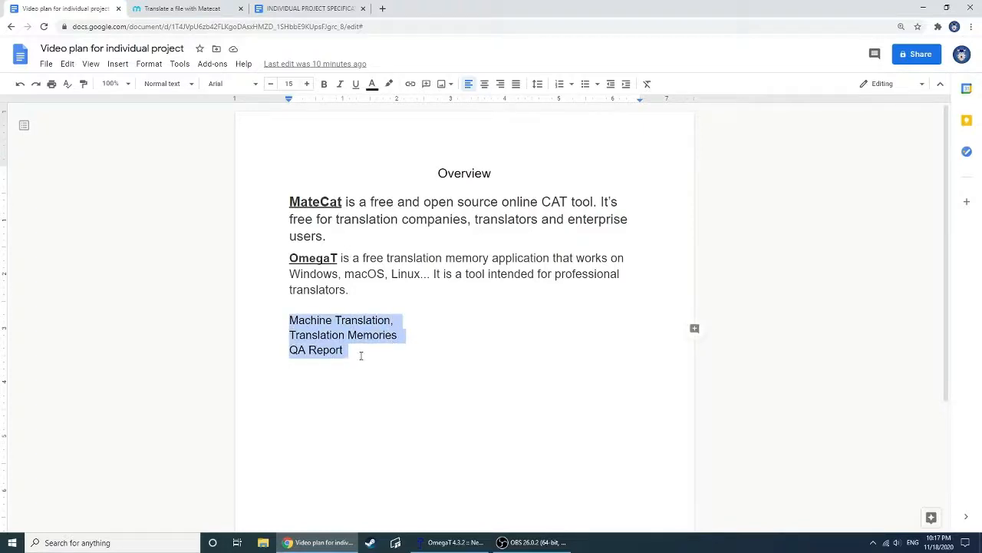
pyautogui.click(361, 350)
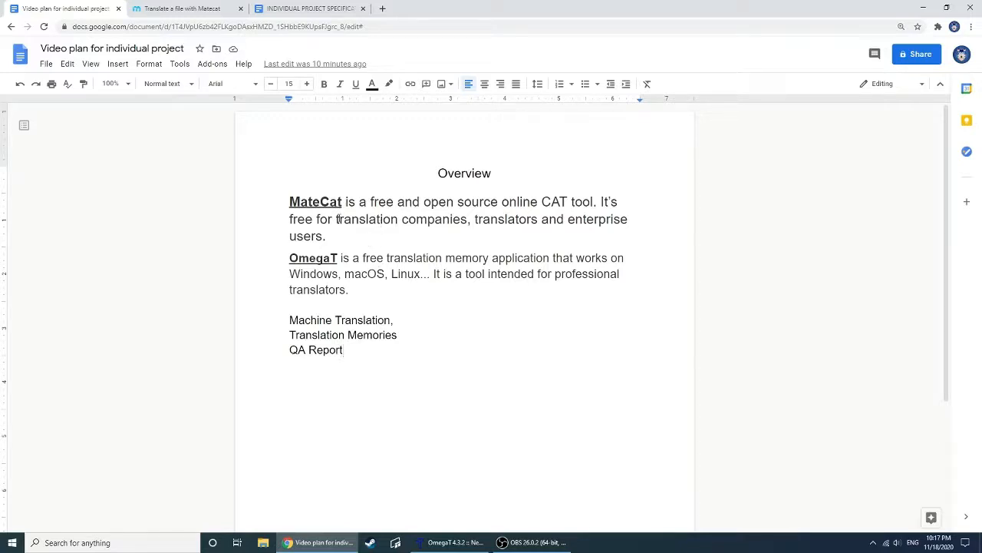
pyautogui.doubleClick(320, 319)
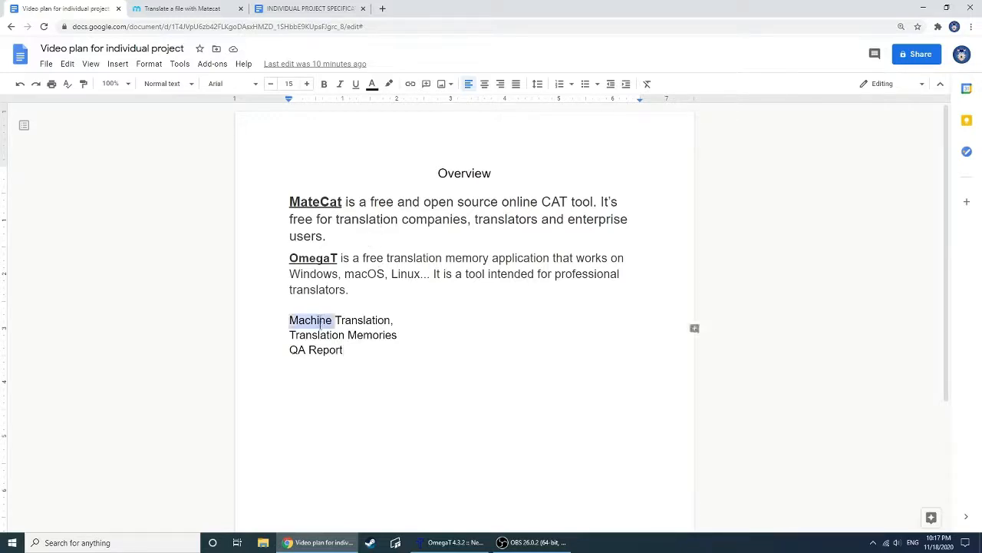
pyautogui.tripleClick(318, 334)
pyautogui.doubleClick(318, 347)
pyautogui.click(317, 345)
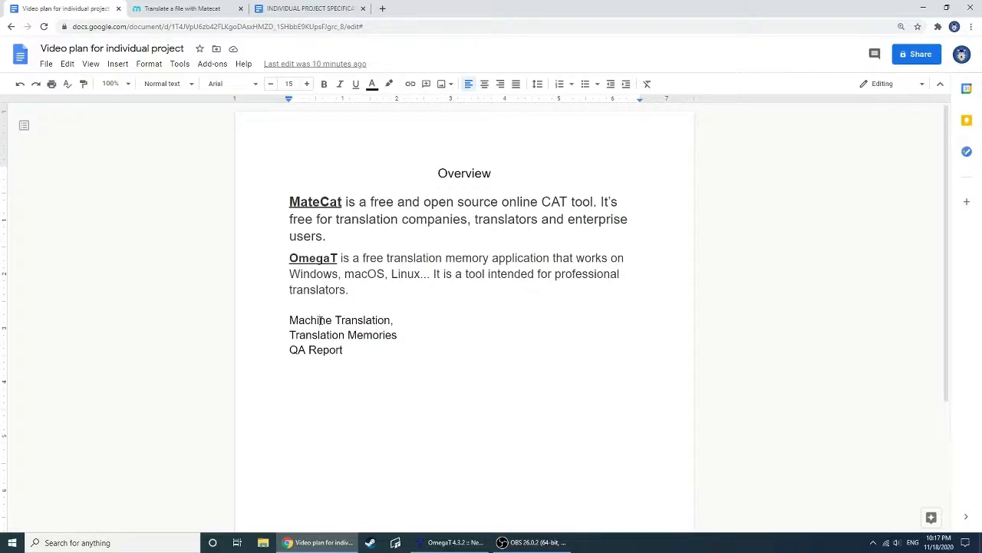
pyautogui.click(320, 320)
pyautogui.click(358, 352)
pyautogui.tripleClick(368, 321)
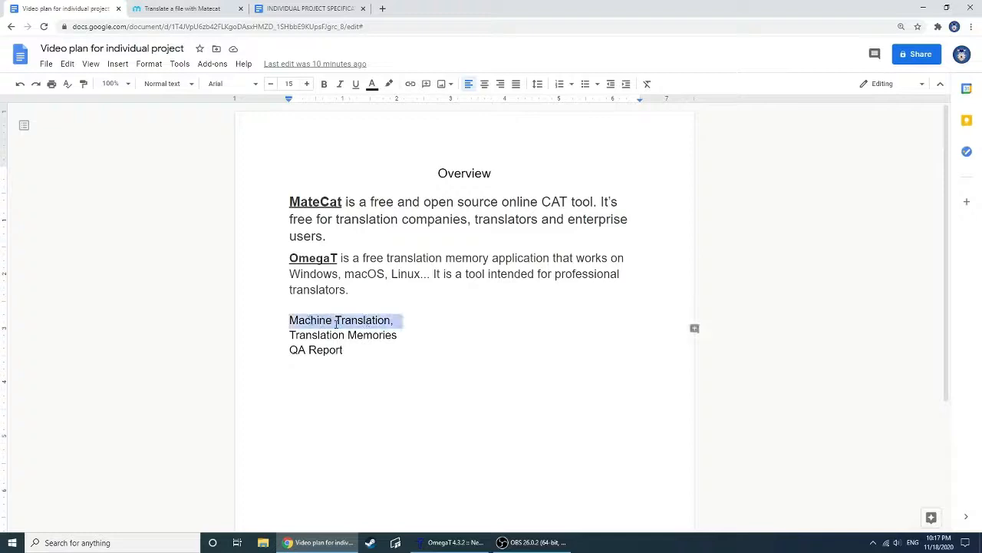
pyautogui.click(335, 323)
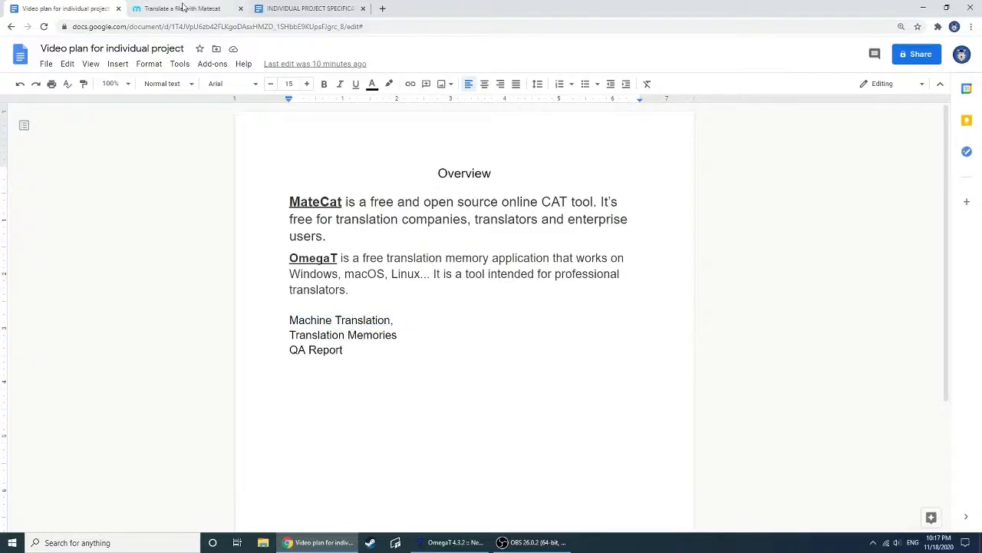
# Switch to MateCat and add the file "Privacy Policy - APPLE - EN" from the LING DOCS folder to the new project
pyautogui.click(184, 8)
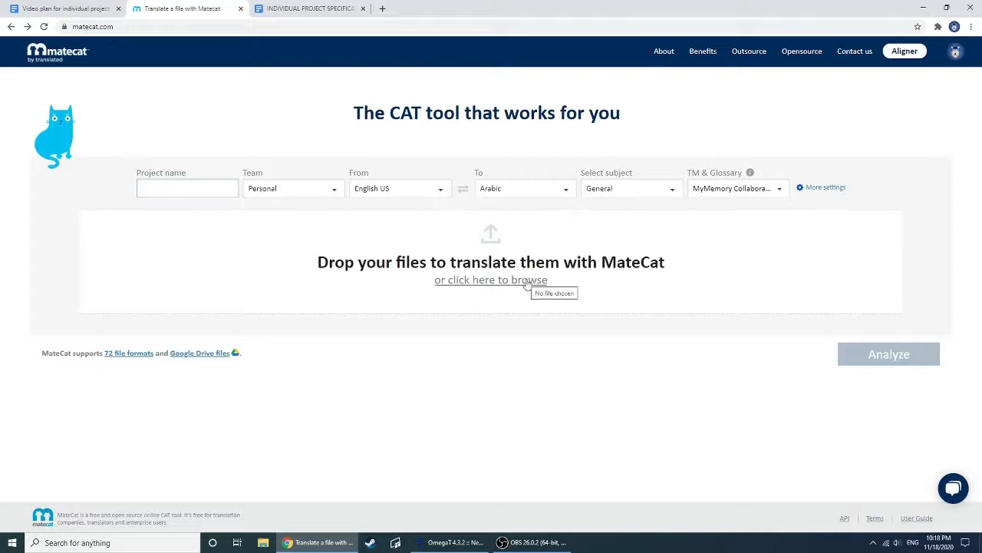
pyautogui.click(488, 280)
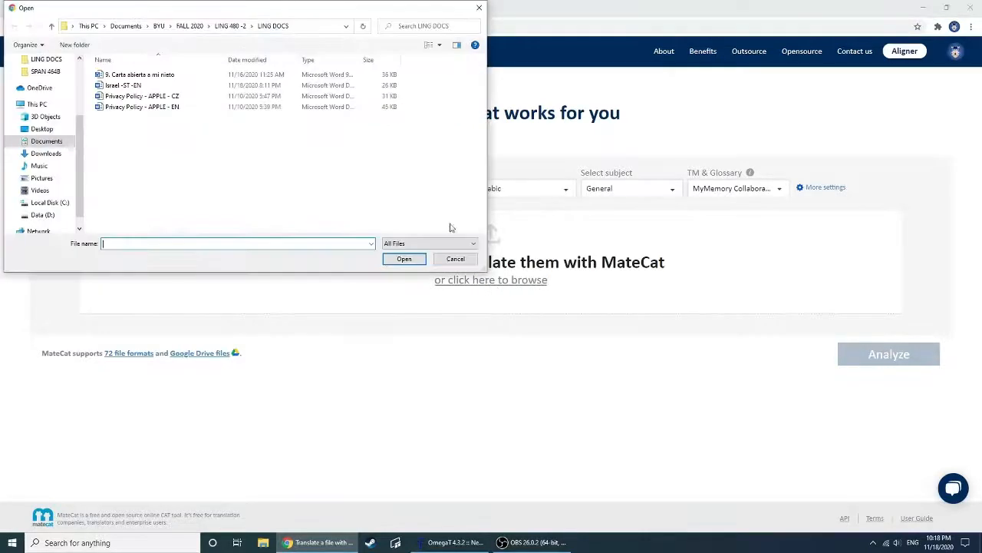
pyautogui.click(170, 111)
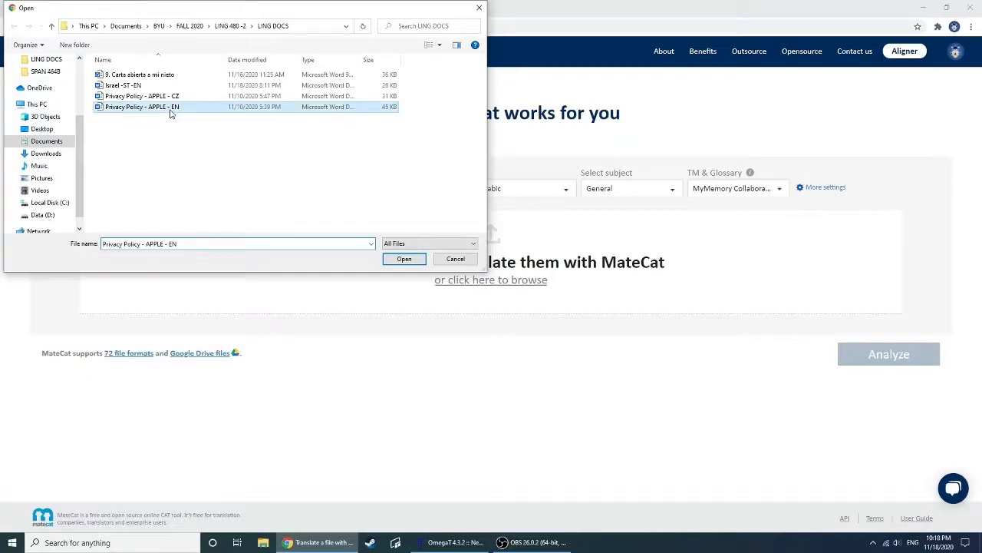
pyautogui.click(399, 261)
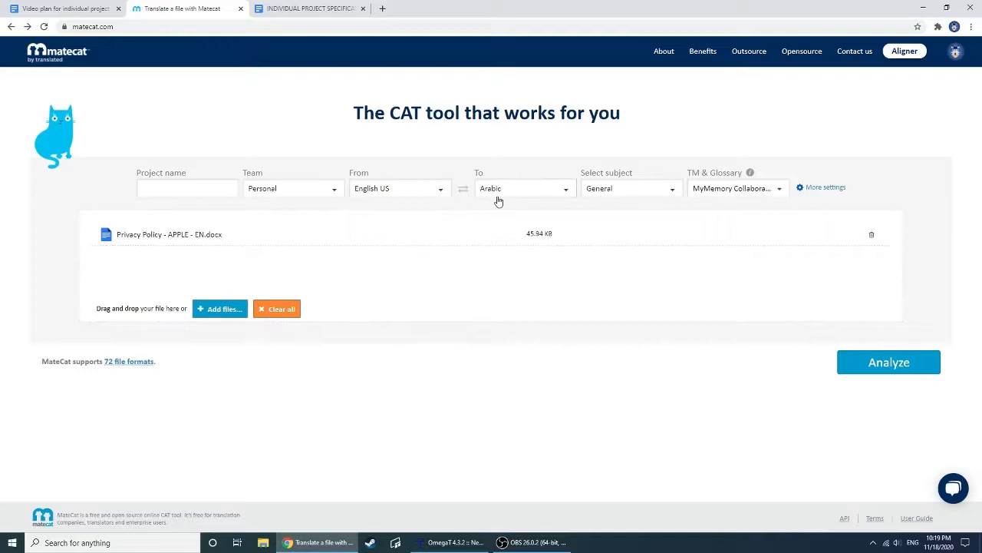
# Analyze the added document and open its English US to Arabic job for translation at the "Privacy Policy" segment
pyautogui.click(875, 372)
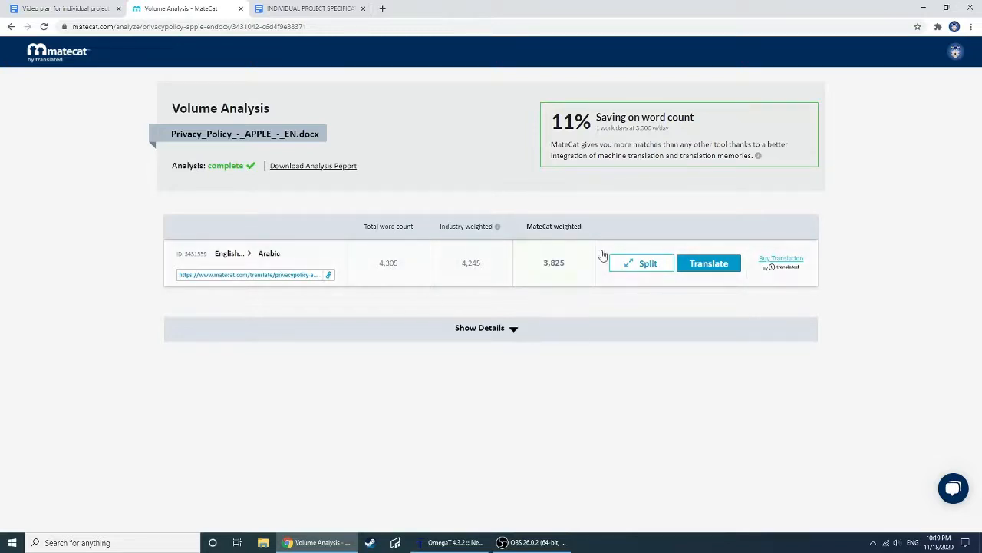
pyautogui.click(712, 267)
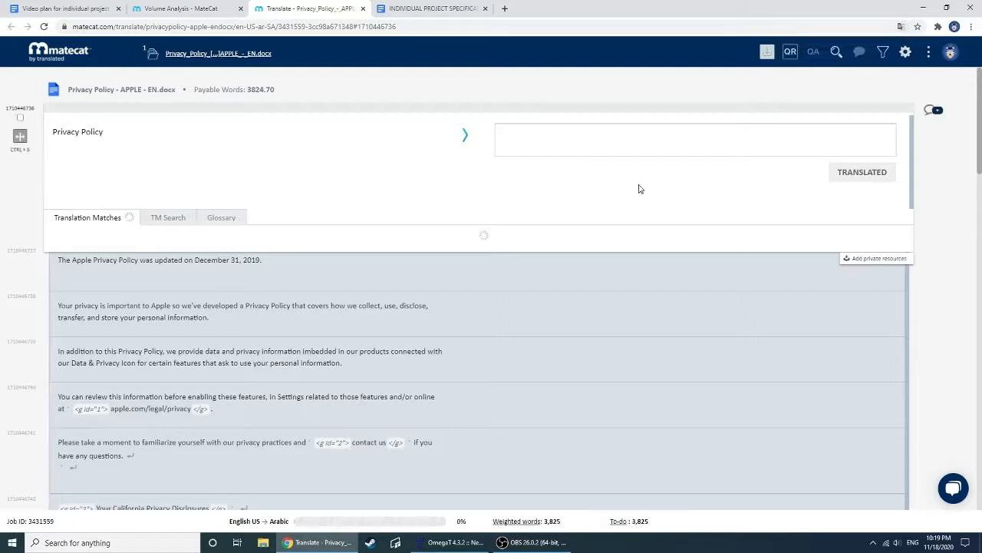
pyautogui.click(559, 135)
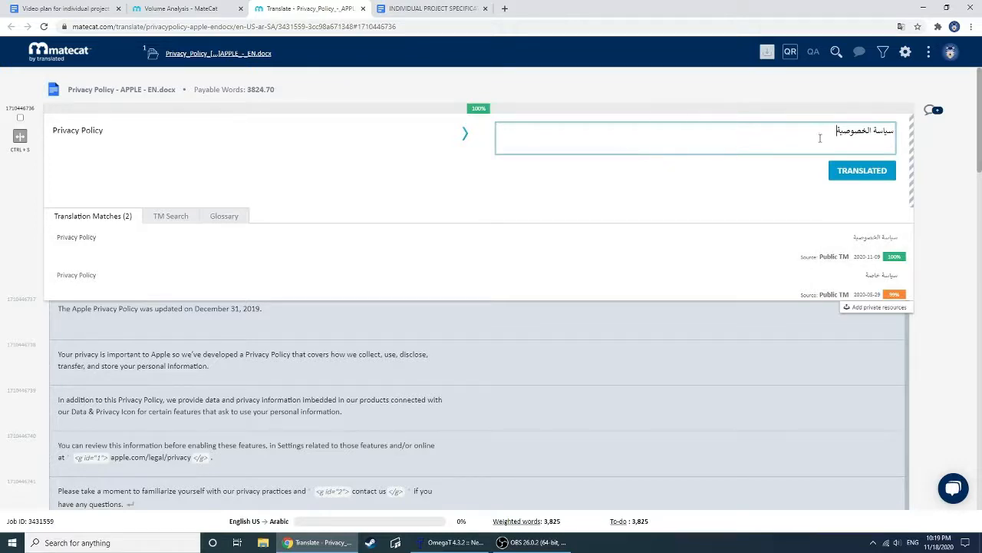
# Review the suggested Arabic translation of the "Privacy Policy" segment and mark it as translated
pyautogui.moveTo(819, 138); pyautogui.dragTo(895, 132)
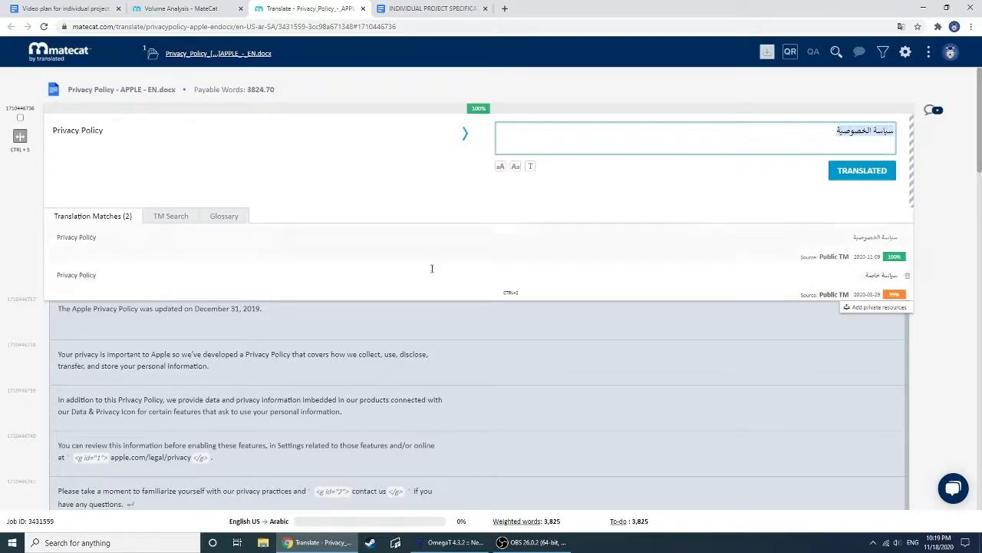
pyautogui.click(609, 140)
pyautogui.click(884, 146)
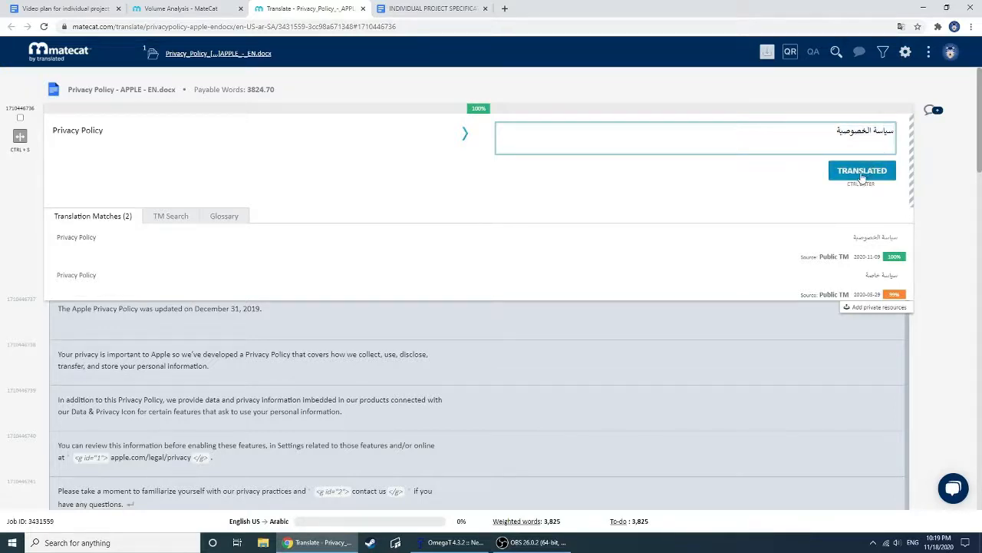
pyautogui.click(862, 174)
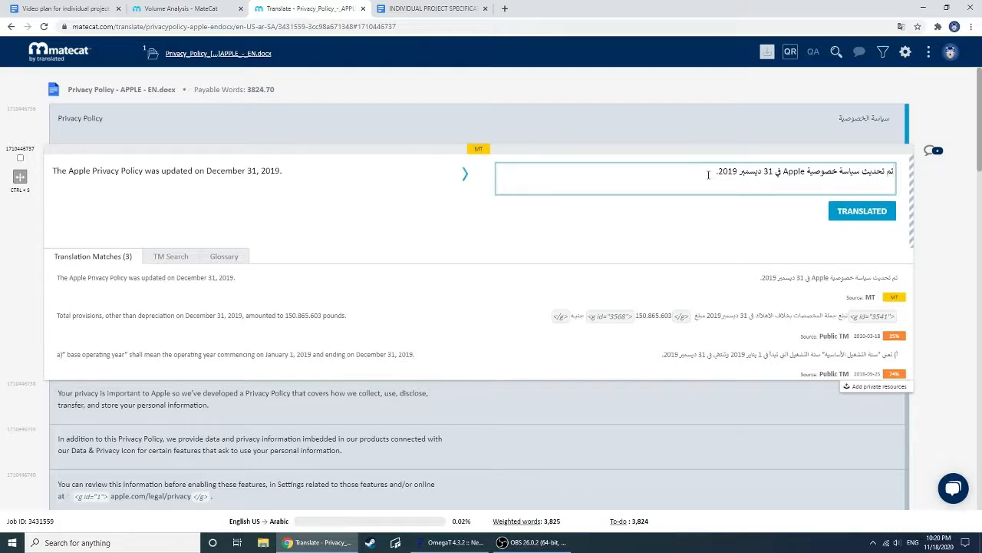
# Accept the suggested translations for the segments from "The Apple Privacy Policy was updated" through "In addition to this Privacy Policy"
pyautogui.doubleClick(726, 171)
pyautogui.click(745, 182)
pyautogui.hotkey('ctrl', 'Return')
pyautogui.hotkey('ctrl', 'Return')
pyautogui.hotkey('ctrl', 'Return')
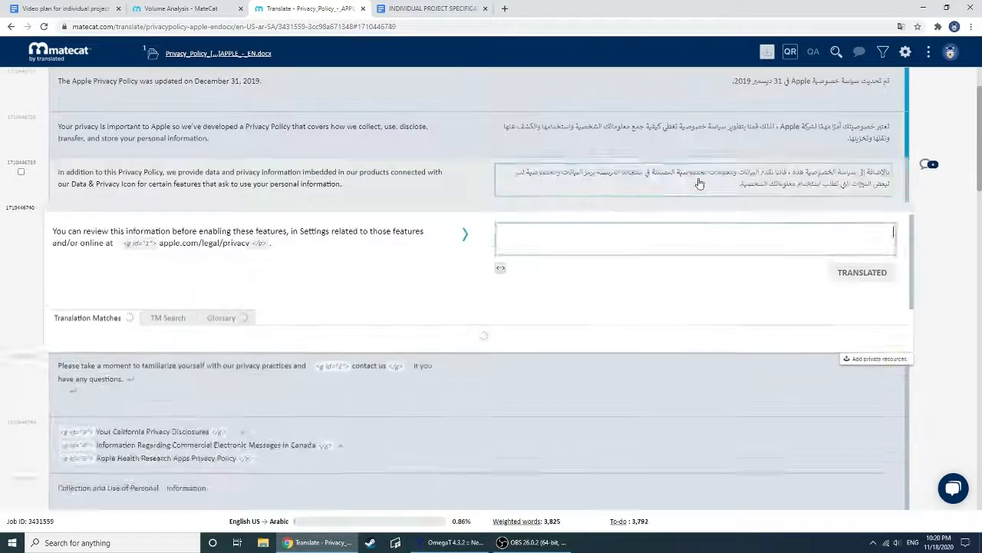
pyautogui.scroll(3, 709, 272)
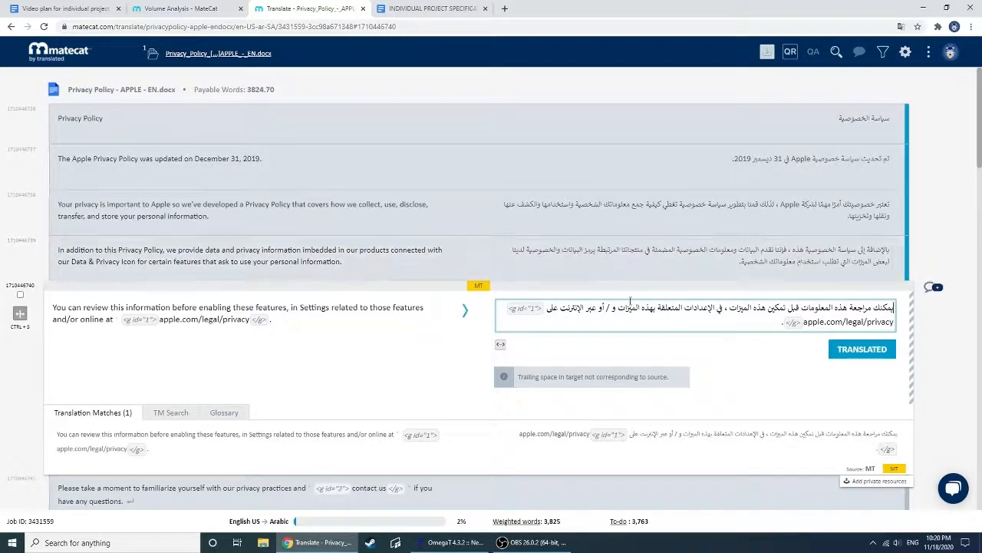
# Accept the suggested translations for the segments from "You can review this information" through "You may be asked to provide your personal information"
pyautogui.hotkey('ctrl', 'Return')
pyautogui.hotkey('ctrl', 'Return')
pyautogui.hotkey('ctrl', 'Return')
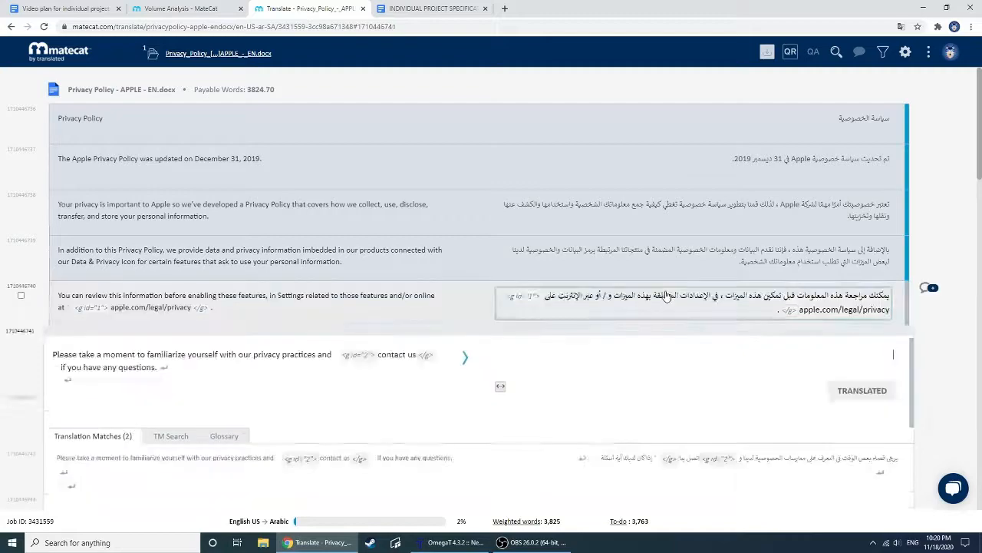
pyautogui.hotkey('ctrl', 'Return')
pyautogui.hotkey('ctrl', 'Return')
pyautogui.hotkey('ctrl', 'Return')
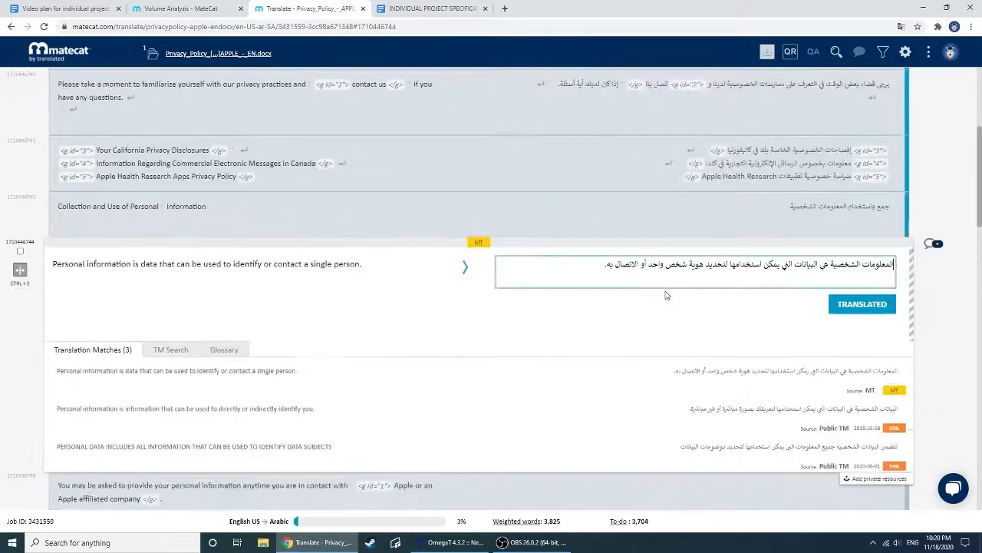
pyautogui.scroll(10, 659, 276)
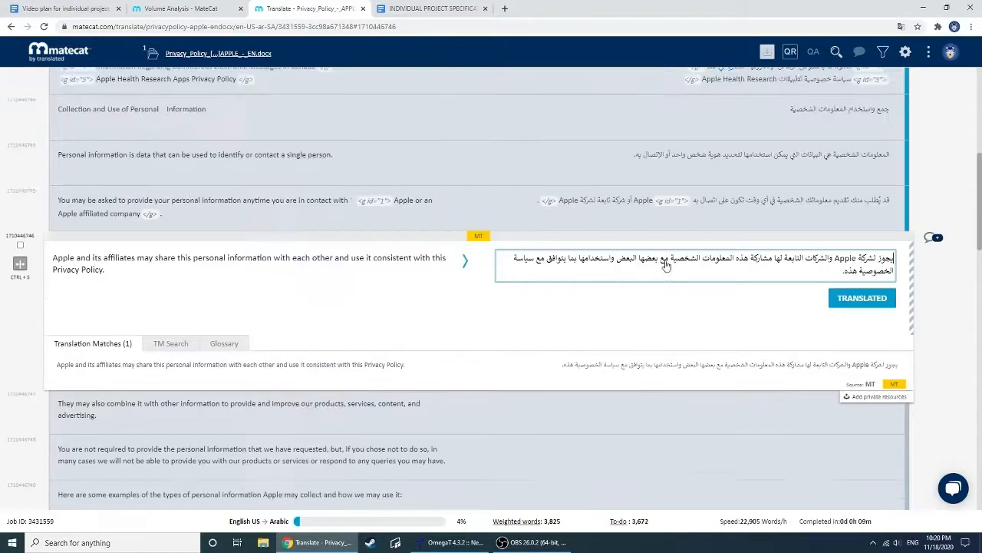
# Open the source file "Privacy Policy - APPLE - EN" in Word, look over its formatting, and close it
pyautogui.moveTo(767, 52)
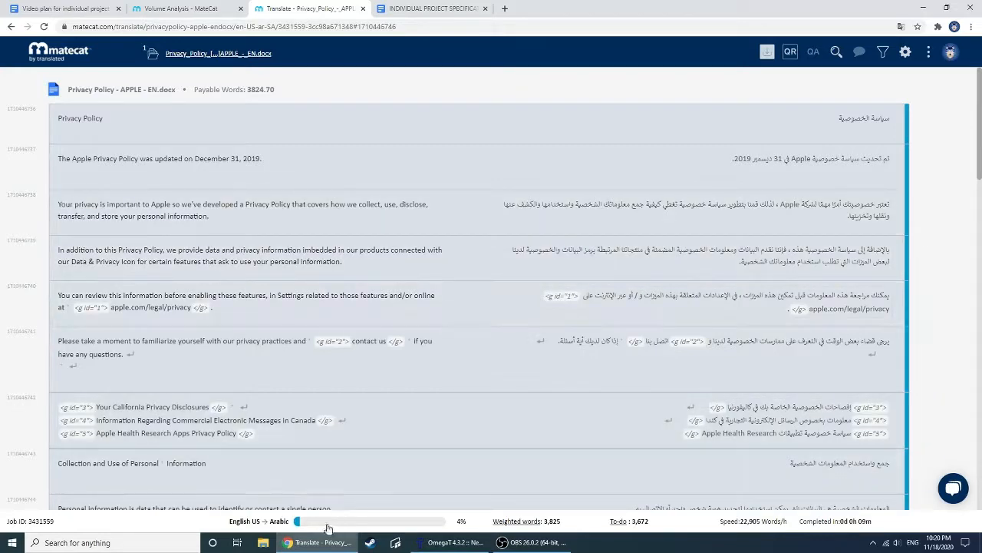
pyautogui.click(262, 543)
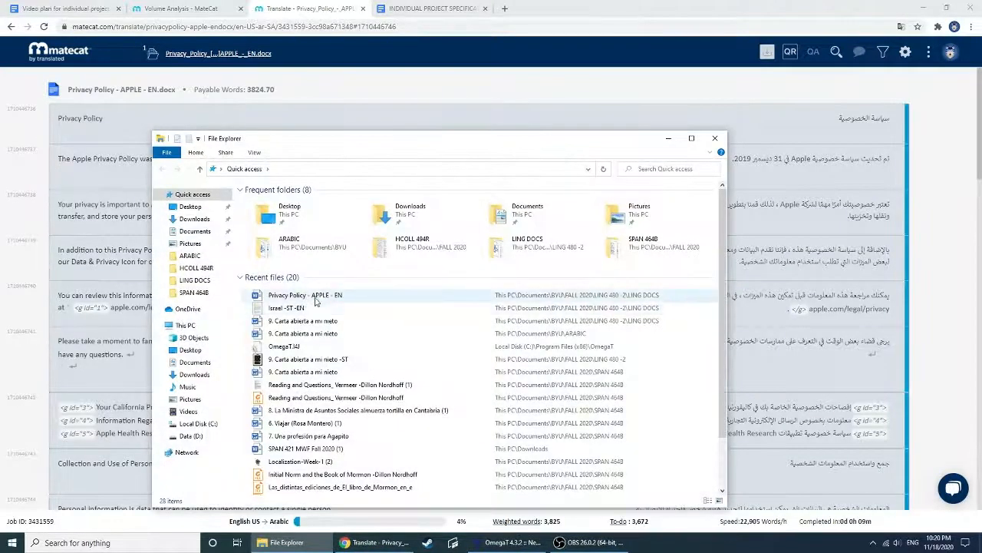
pyautogui.doubleClick(319, 295)
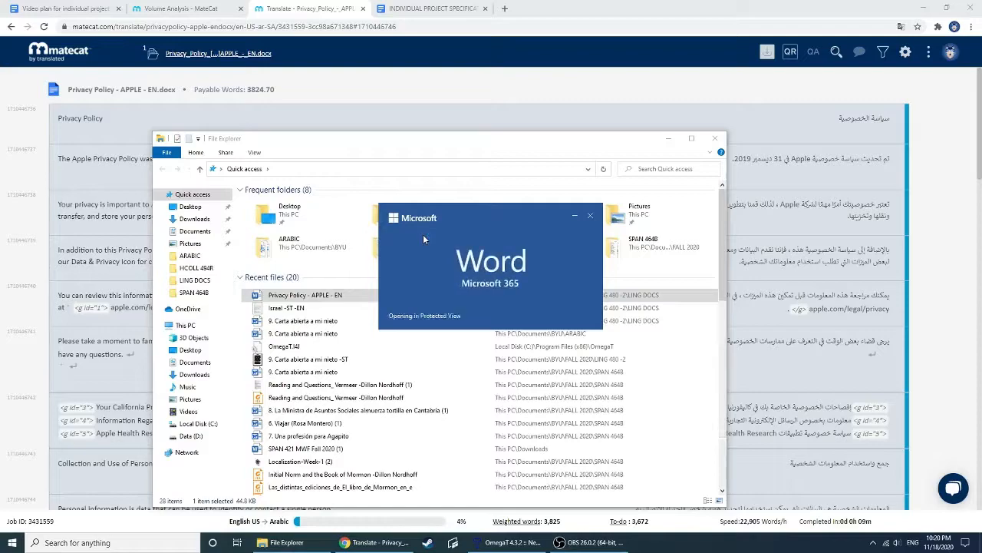
pyautogui.scroll(-8, 440, 240)
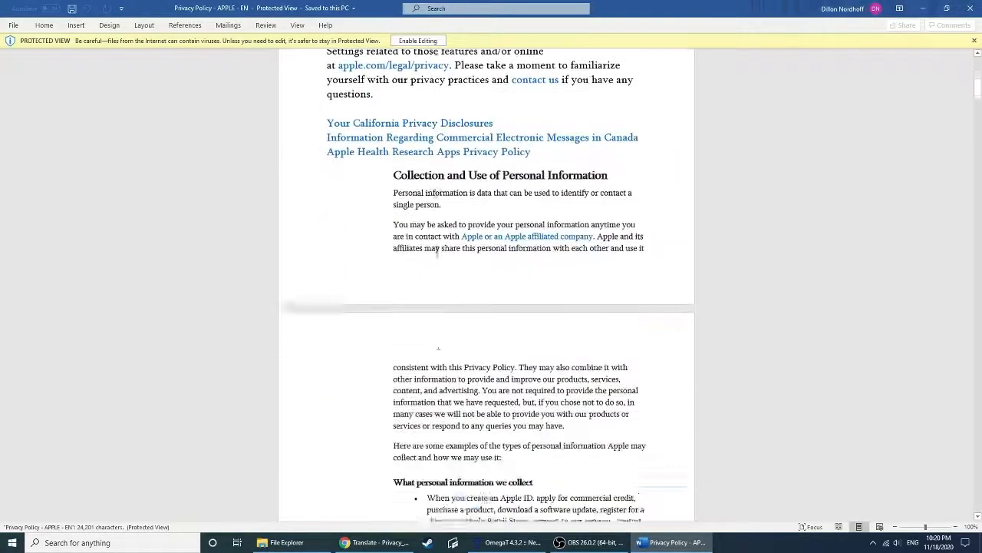
pyautogui.scroll(10, 452, 309)
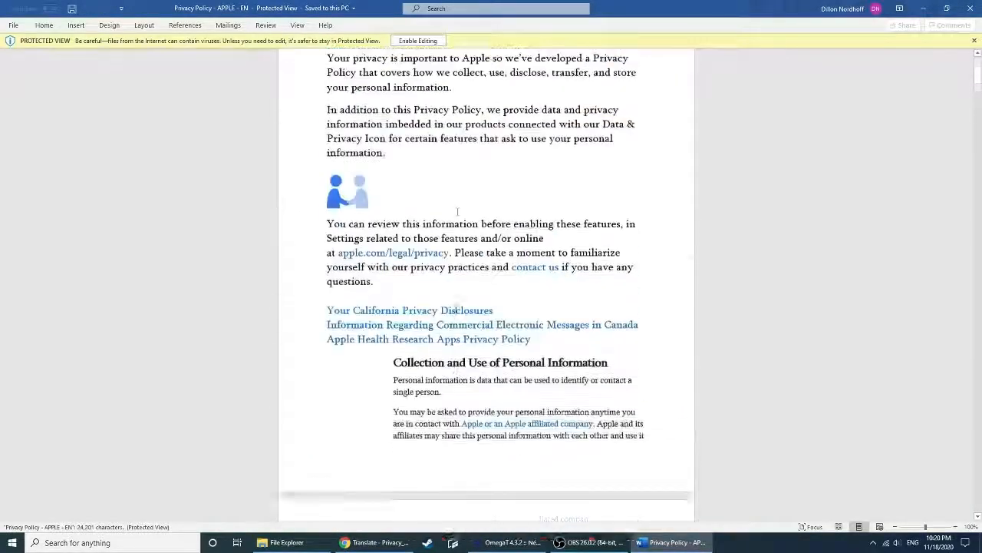
pyautogui.click(965, 8)
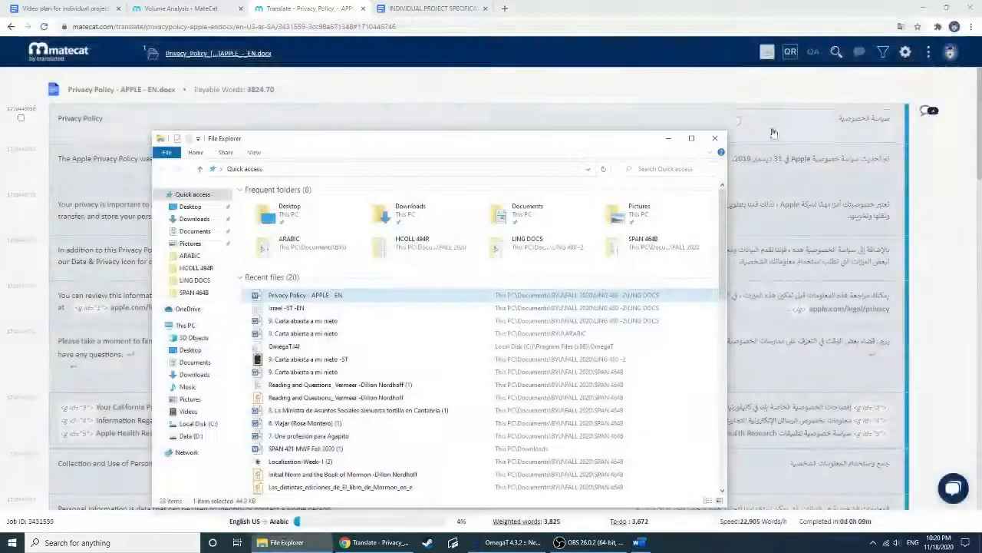
pyautogui.click(719, 136)
# Download the job's draft translation from MateCat and look through the Arabic document in Word
pyautogui.click(766, 51)
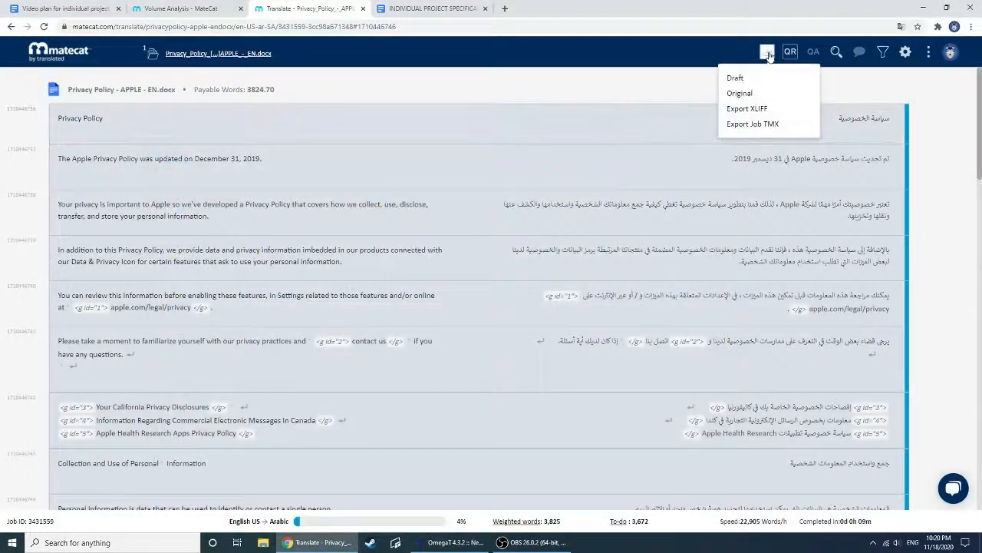
pyautogui.click(735, 79)
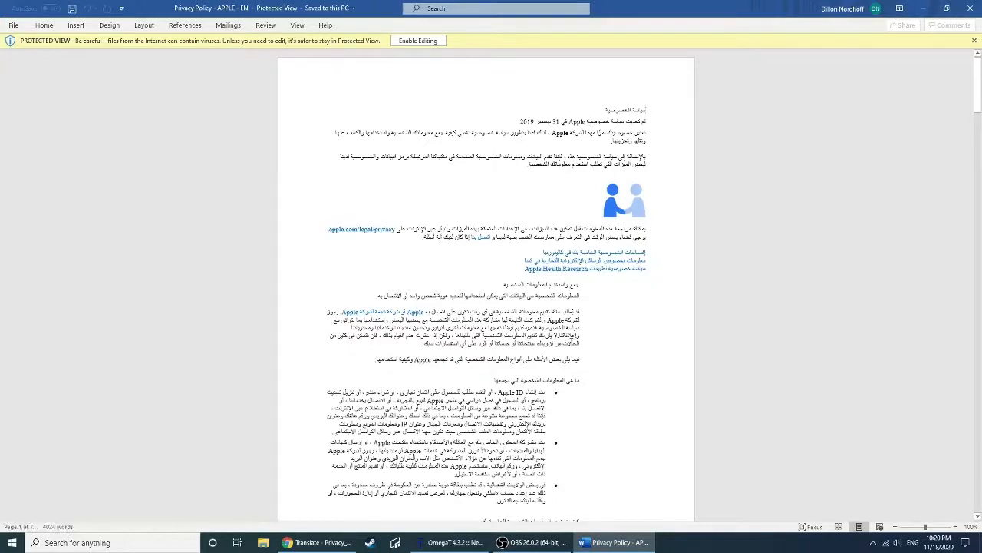
pyautogui.scroll(-10, 553, 342)
pyautogui.scroll(15, 553, 339)
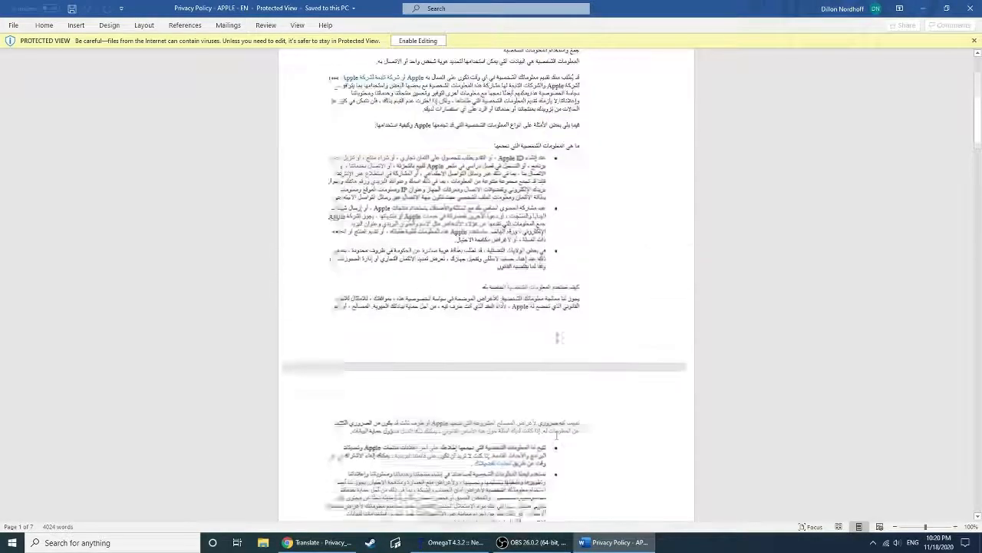
# Close the Arabic draft in Word, switch to OmegaT's open "Israel -ST -EN.docx" project, and view the available machine translation engines
pyautogui.click(973, 41)
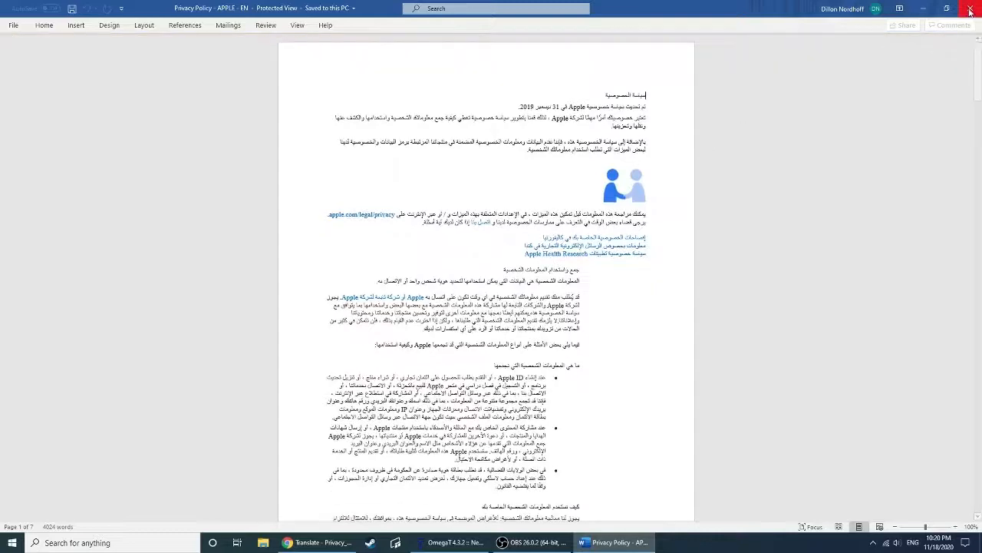
pyautogui.click(970, 9)
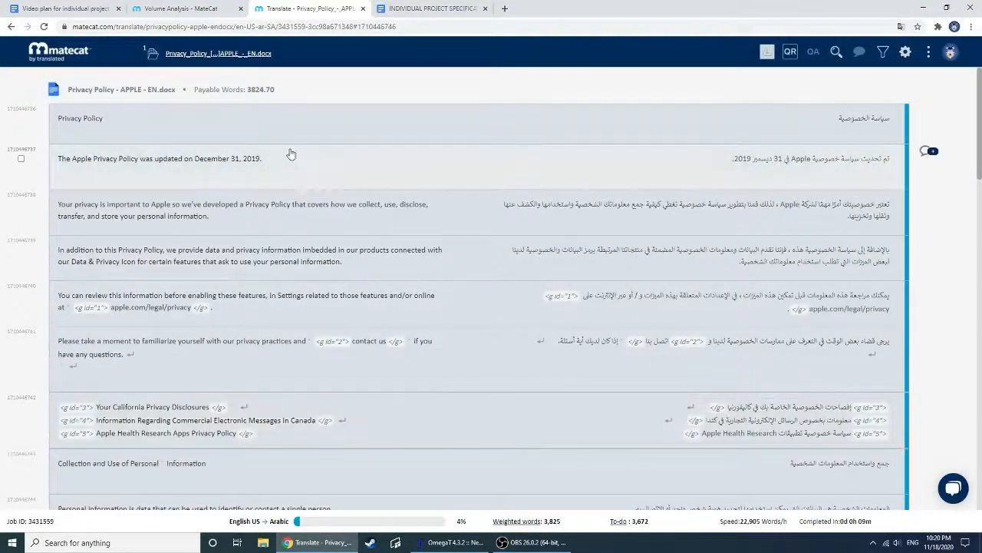
pyautogui.click(457, 542)
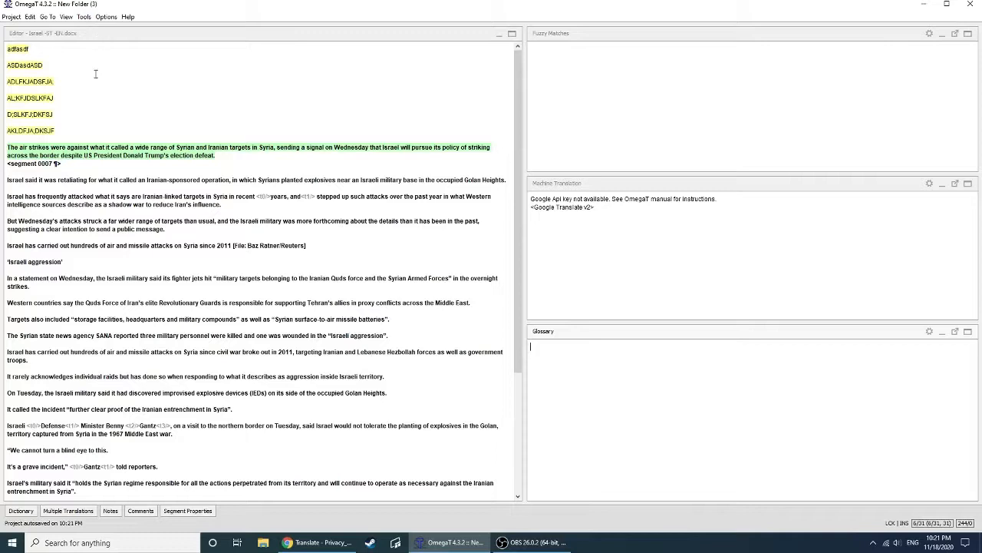
pyautogui.click(73, 125)
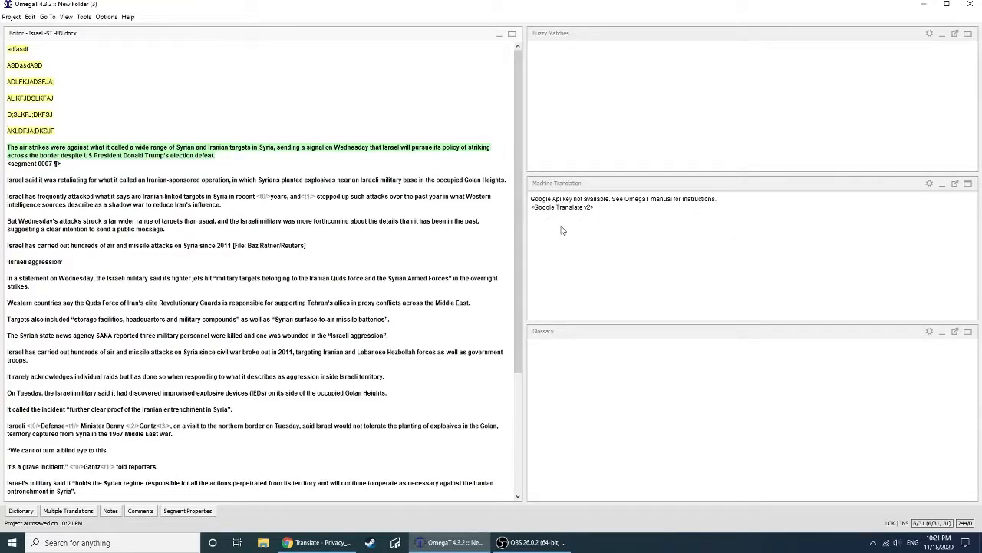
pyautogui.click(106, 17)
pyautogui.moveTo(117, 49)
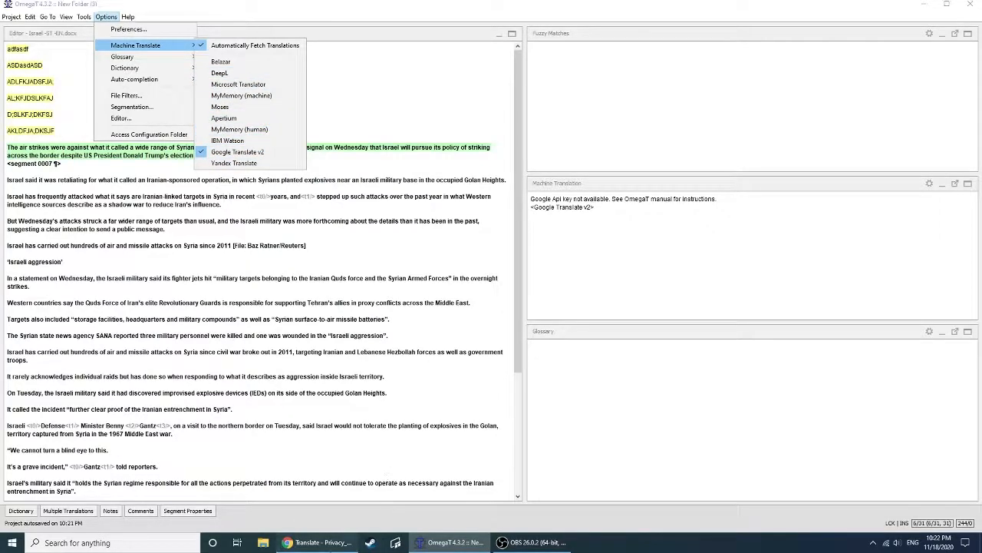
# Switch to the browser and bring up the OBS window to check the recording
pyautogui.click(315, 542)
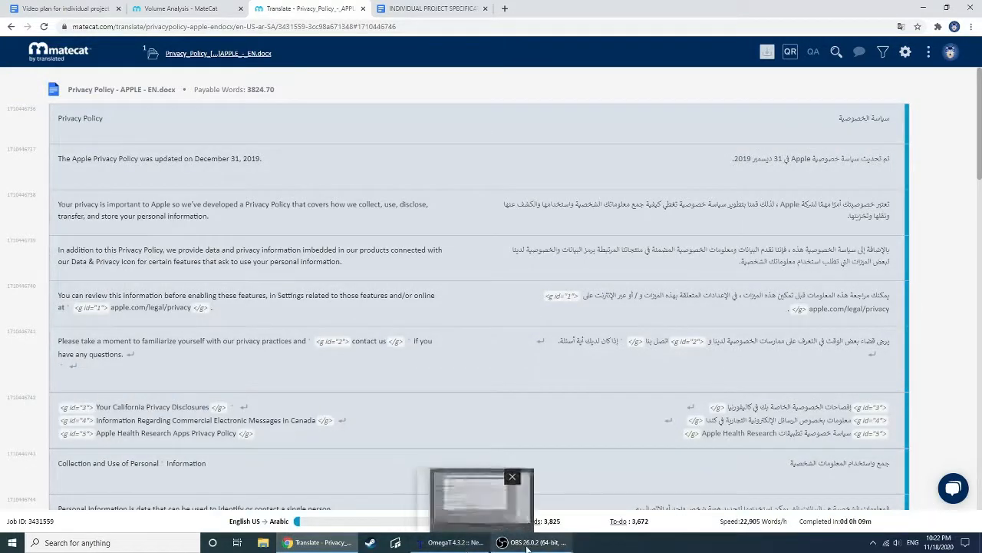
pyautogui.moveTo(518, 548)
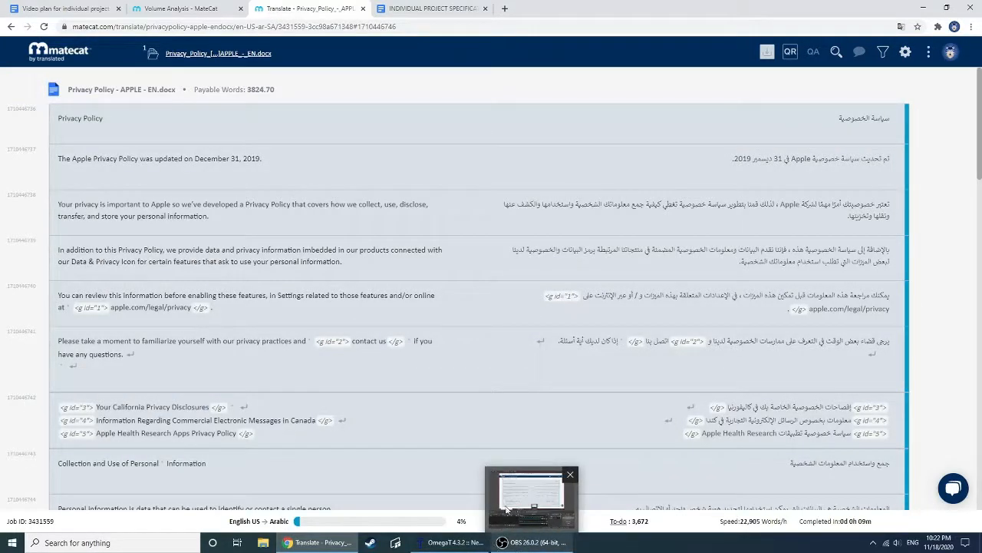
pyautogui.click(536, 545)
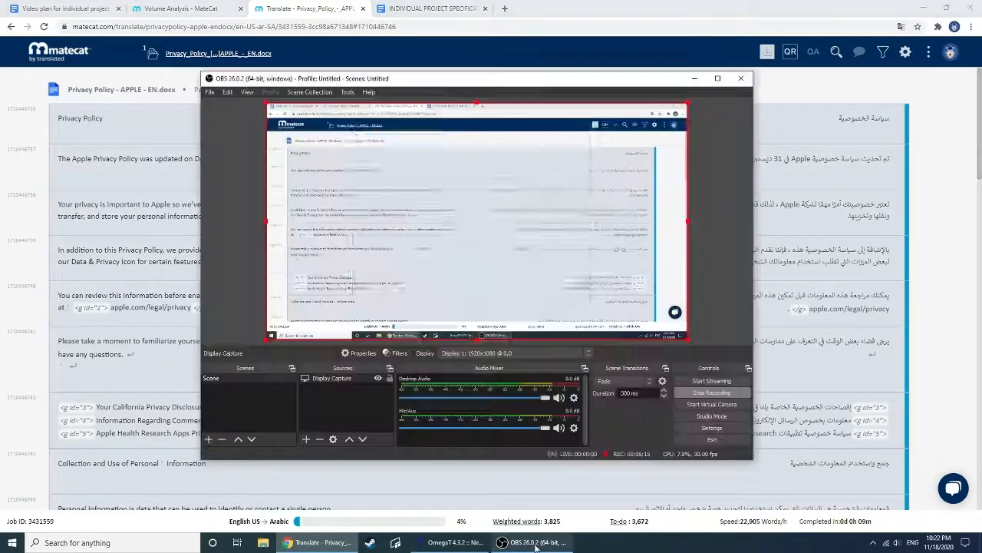
# Return to OmegaT and look through its machine translation engines, picking Google Translate v2
pyautogui.click(454, 542)
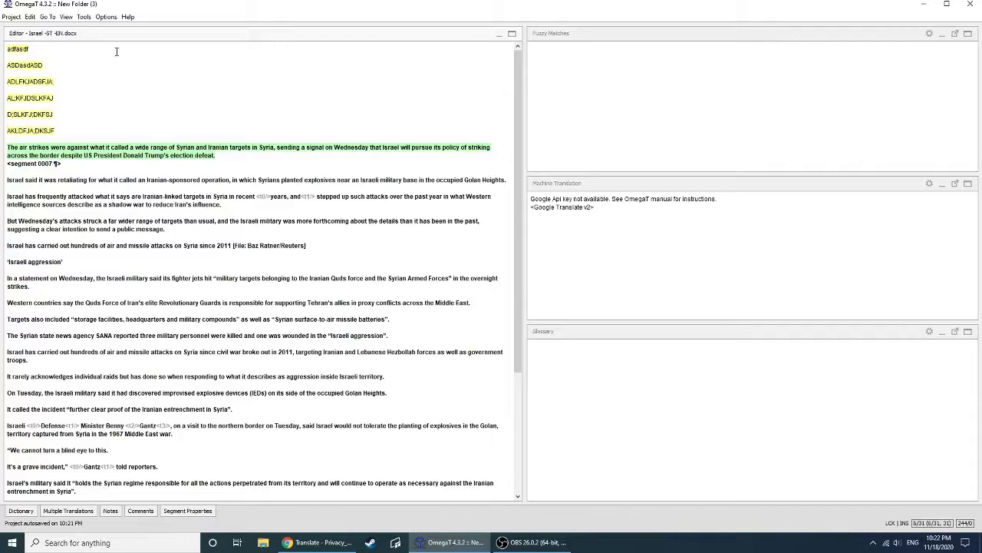
pyautogui.click(107, 17)
pyautogui.moveTo(135, 46)
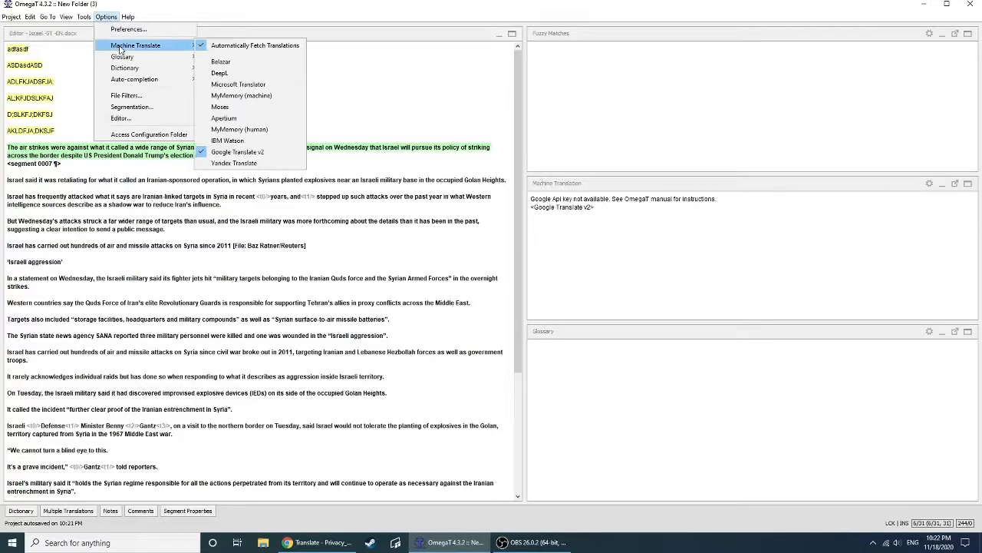
pyautogui.click(237, 152)
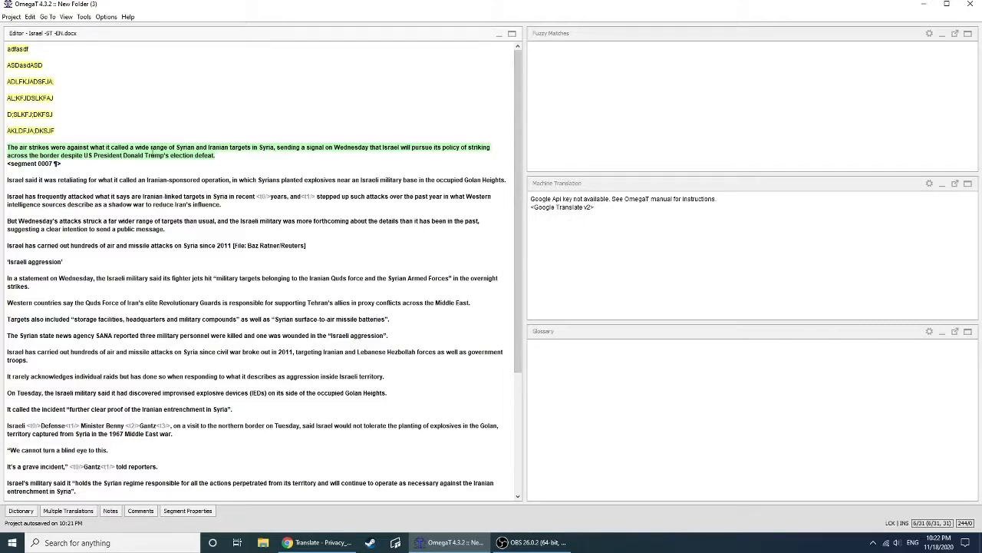
# Highlight the text of segment 0007, and examine the machine translation output area and the Replace with Machine Translation command
pyautogui.moveTo(229, 155); pyautogui.dragTo(5, 144)
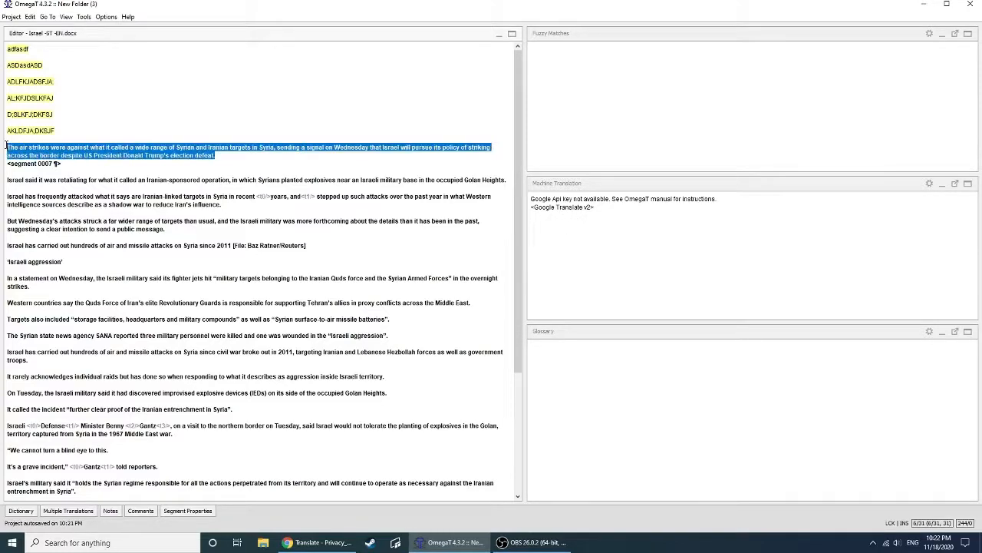
pyautogui.click(77, 156)
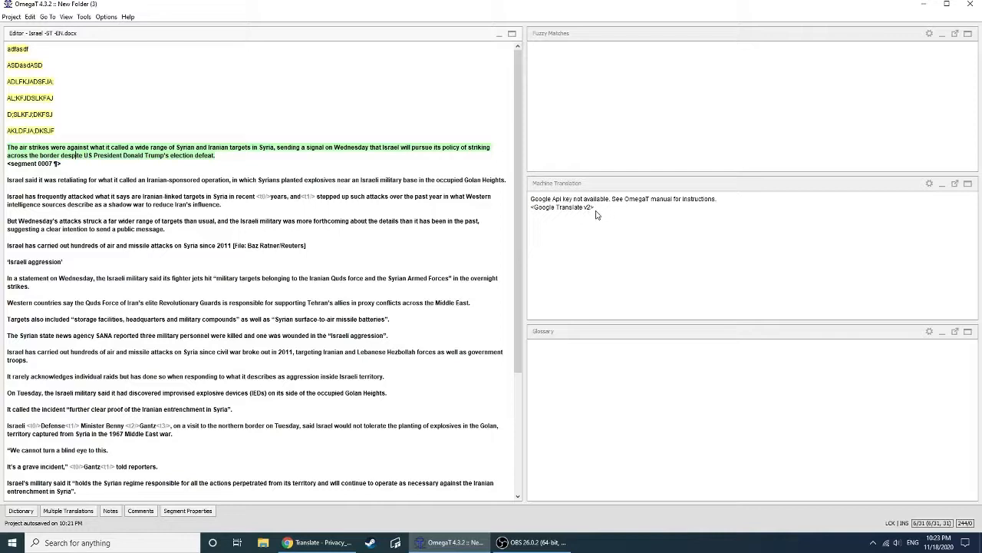
pyautogui.click(543, 218)
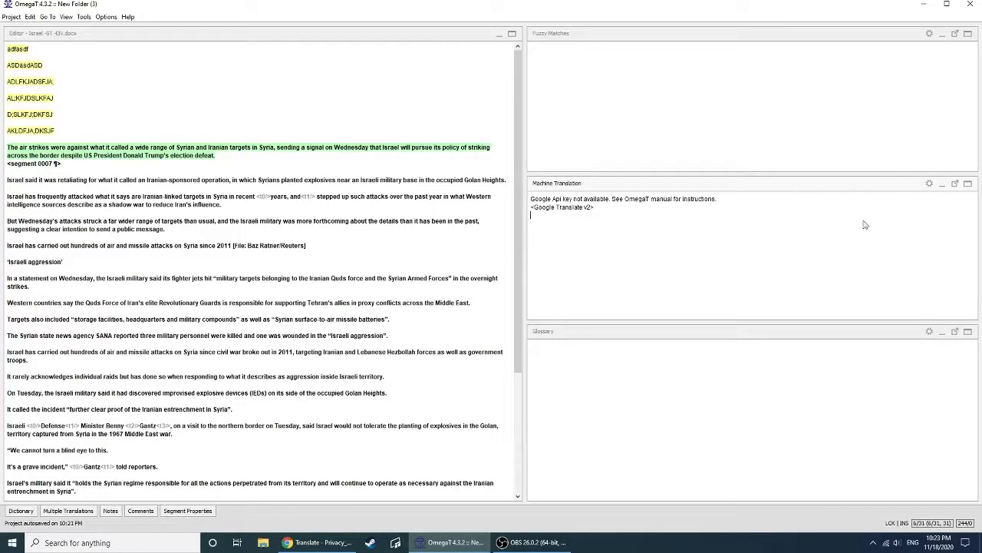
pyautogui.moveTo(215, 155); pyautogui.dragTo(7, 148)
pyautogui.click(328, 163)
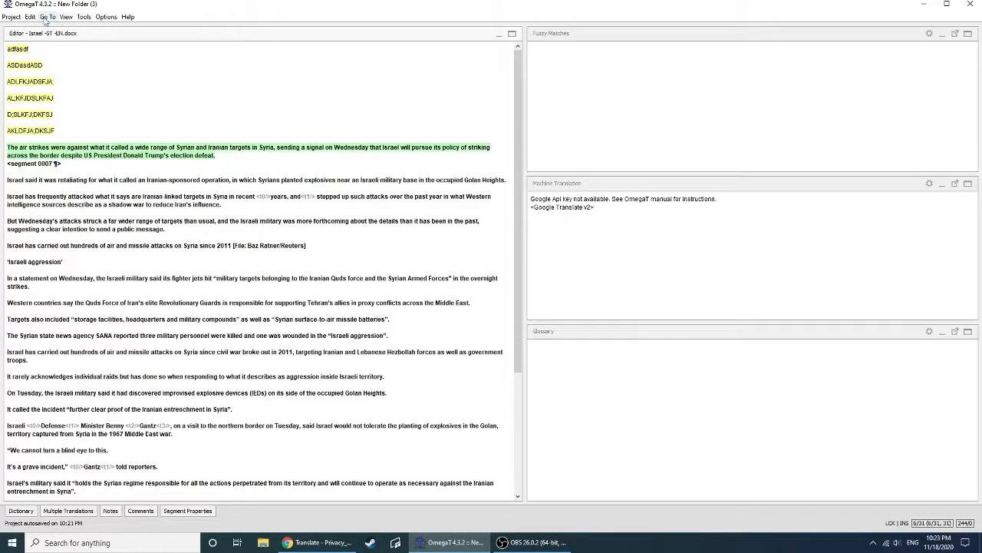
pyautogui.click(31, 17)
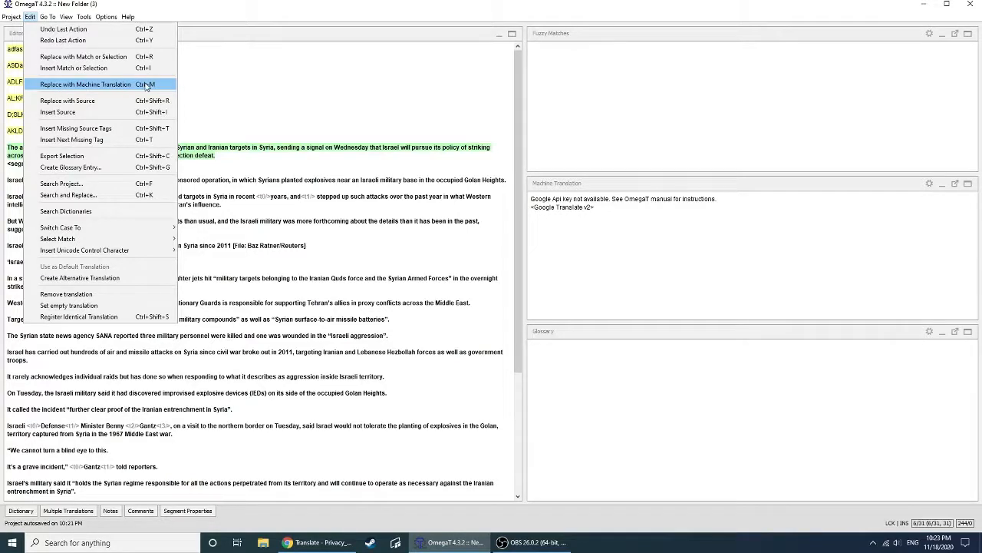
pyautogui.click(247, 156)
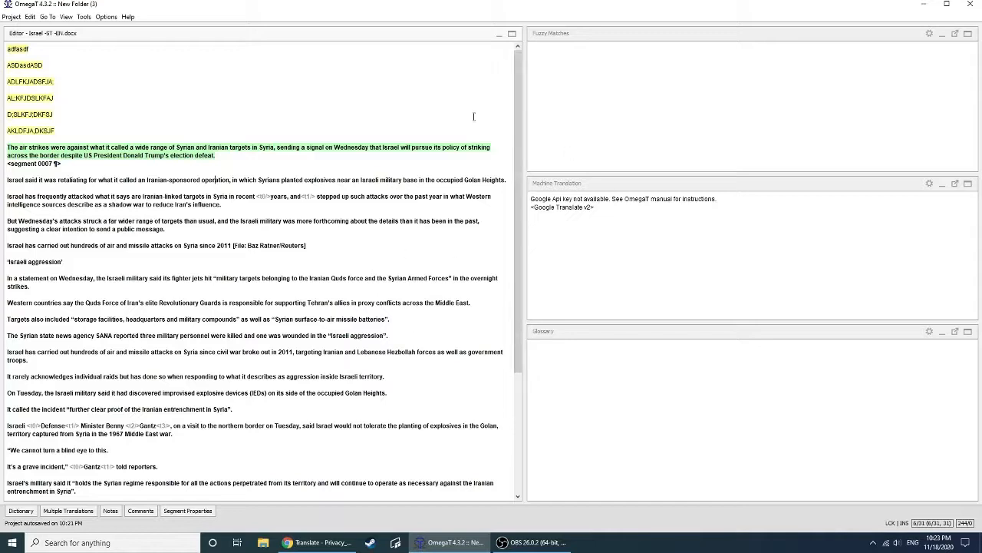
# Switch back to MateCat, go to its new-project page, and view the TM & Glossary resources and the additional settings
pyautogui.moveTo(316, 547)
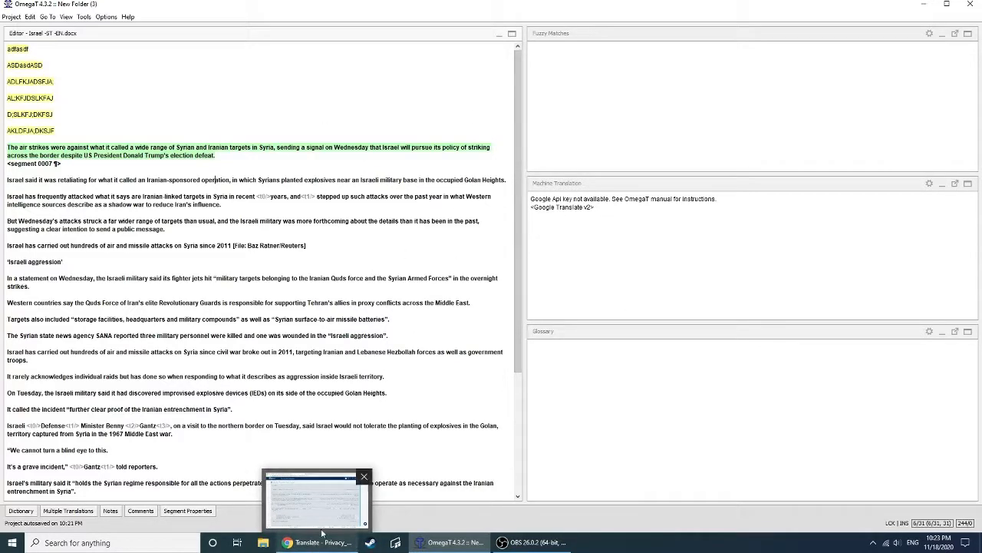
pyautogui.click(319, 544)
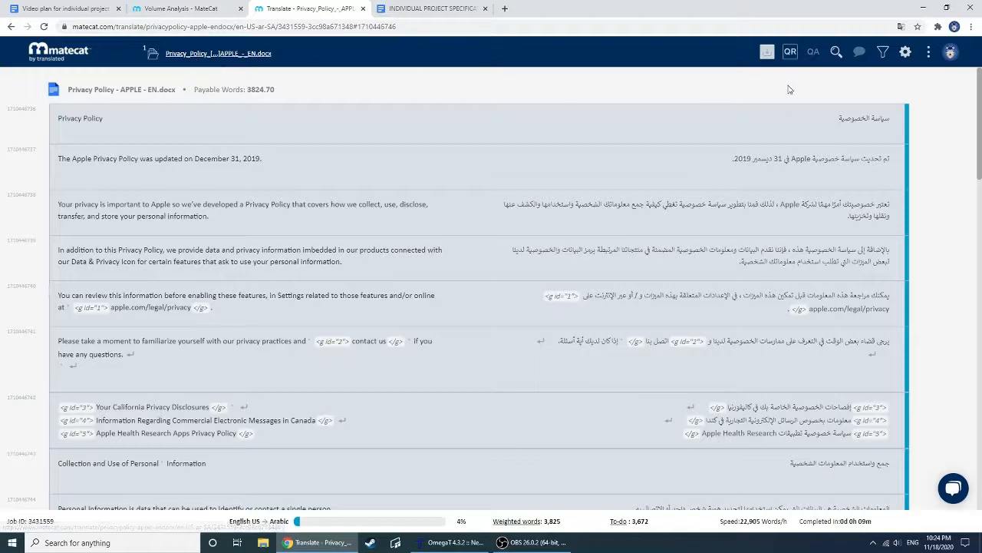
pyautogui.click(67, 54)
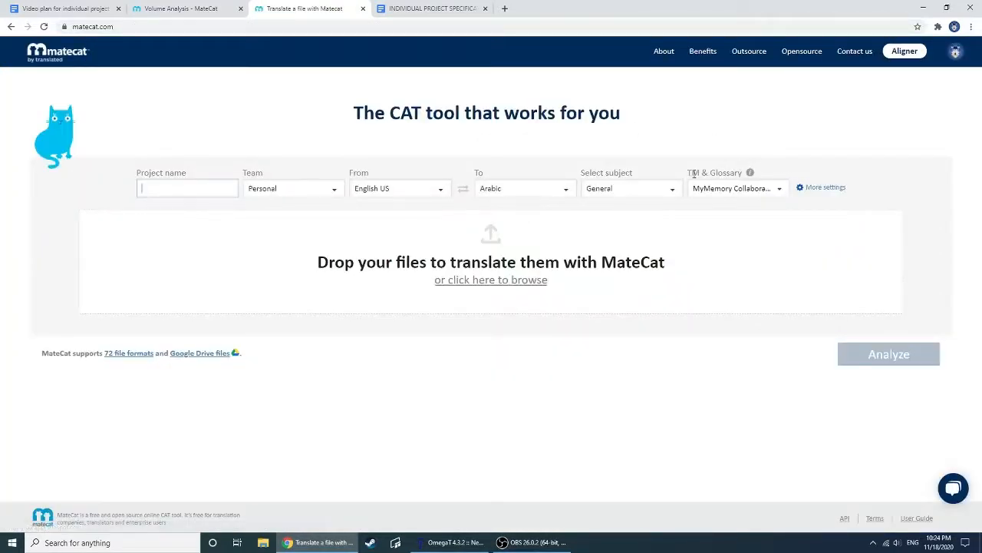
pyautogui.moveTo(688, 172); pyautogui.dragTo(742, 176)
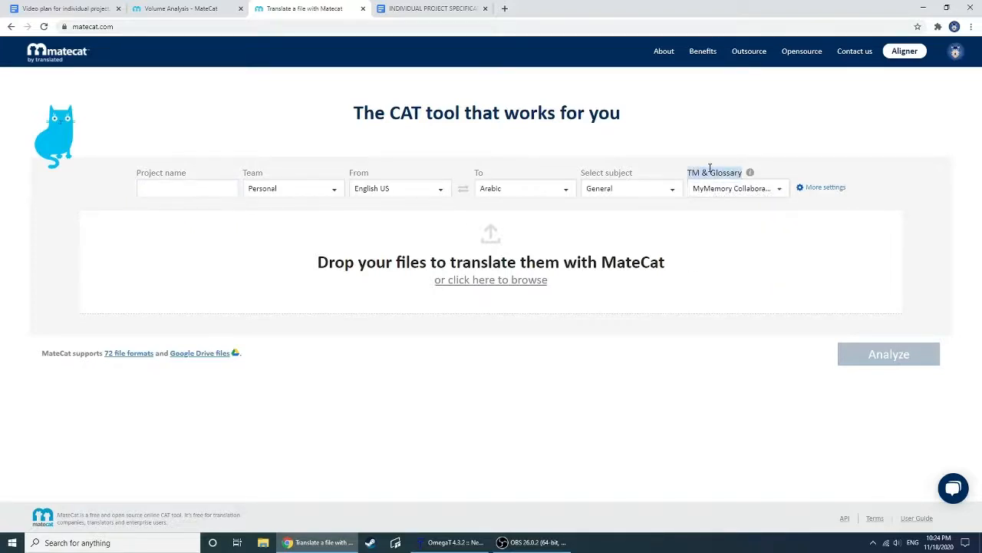
pyautogui.click(717, 190)
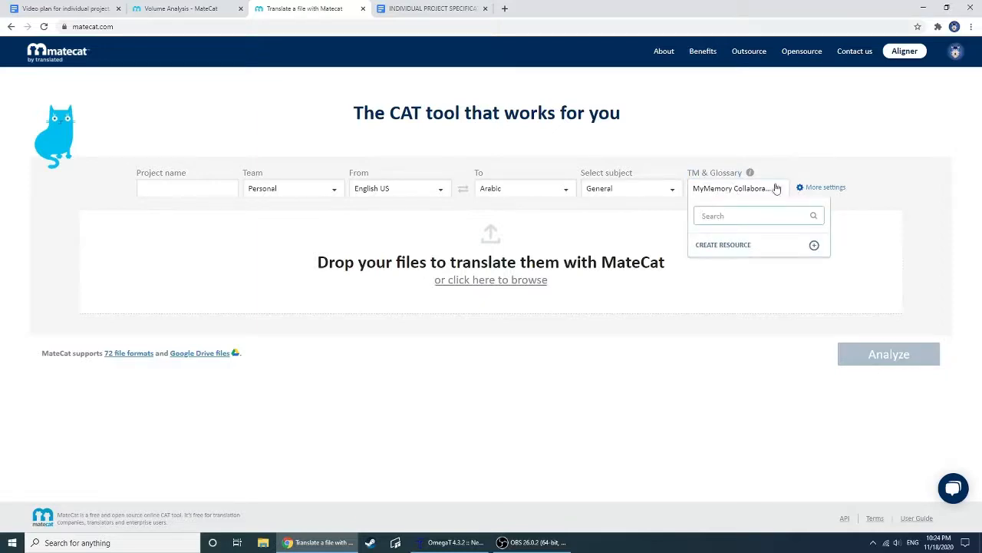
pyautogui.click(802, 188)
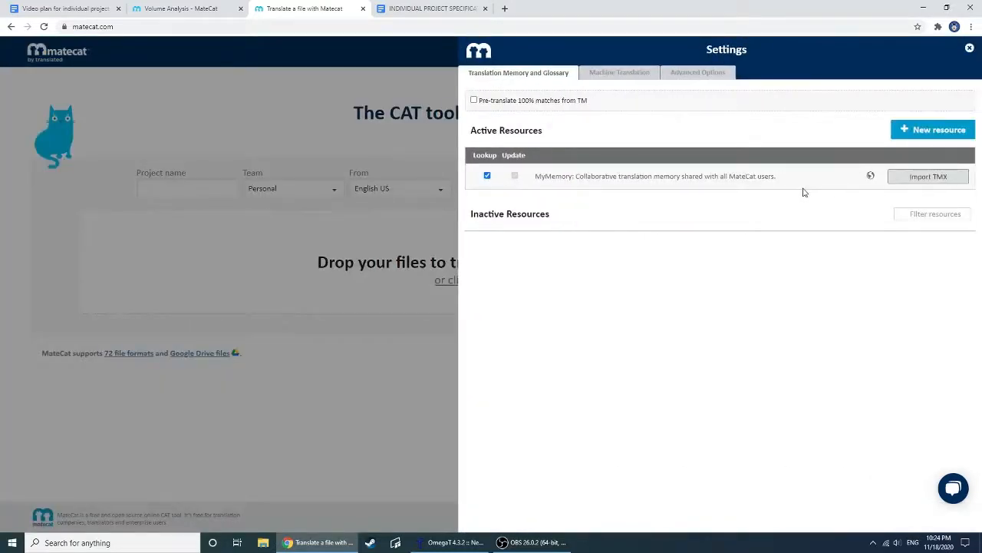
# Examine the MyMemory machine translation engine's description and the translation memory resources, and close the settings
pyautogui.click(630, 73)
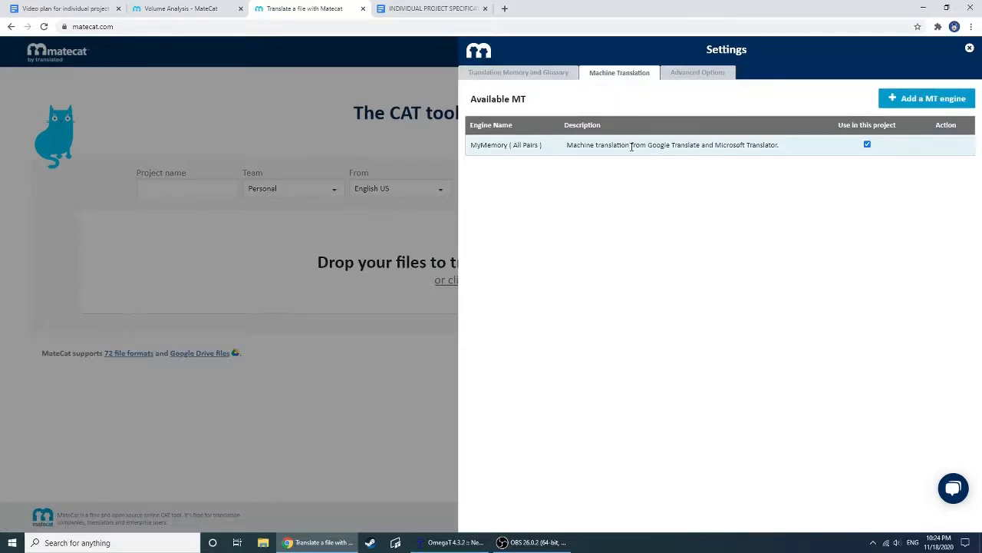
pyautogui.moveTo(568, 143); pyautogui.dragTo(783, 148)
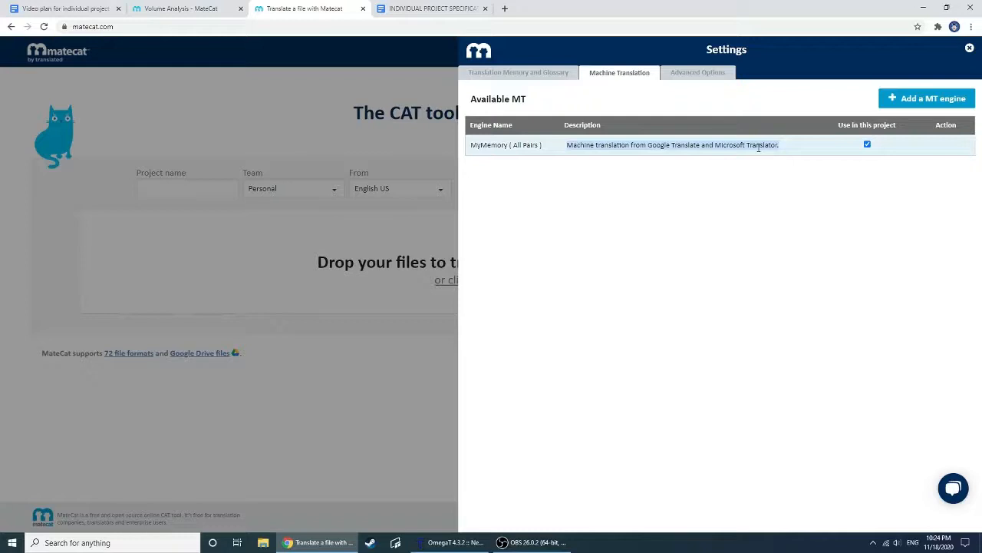
pyautogui.click(773, 147)
pyautogui.moveTo(781, 149); pyautogui.dragTo(569, 142)
pyautogui.tripleClick(627, 148)
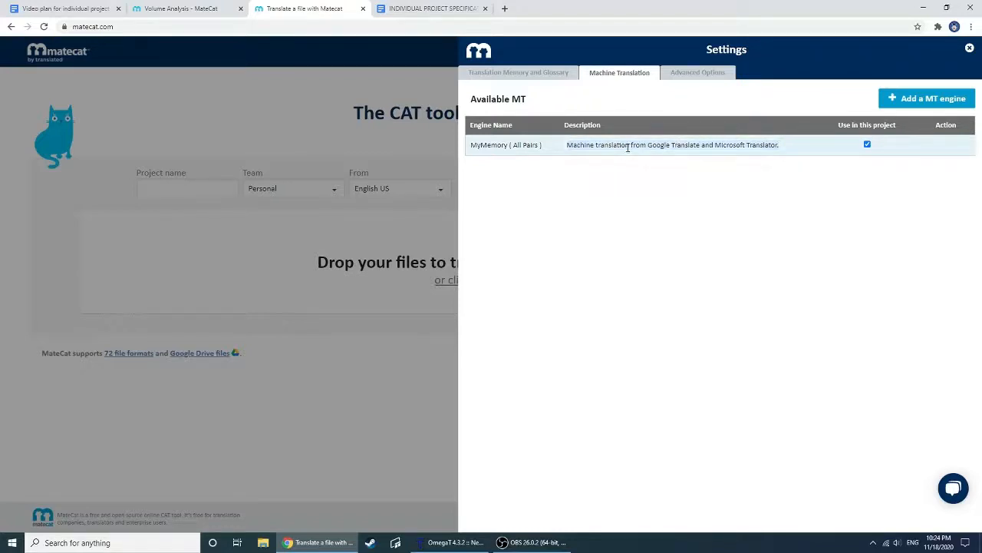
pyautogui.tripleClick(686, 144)
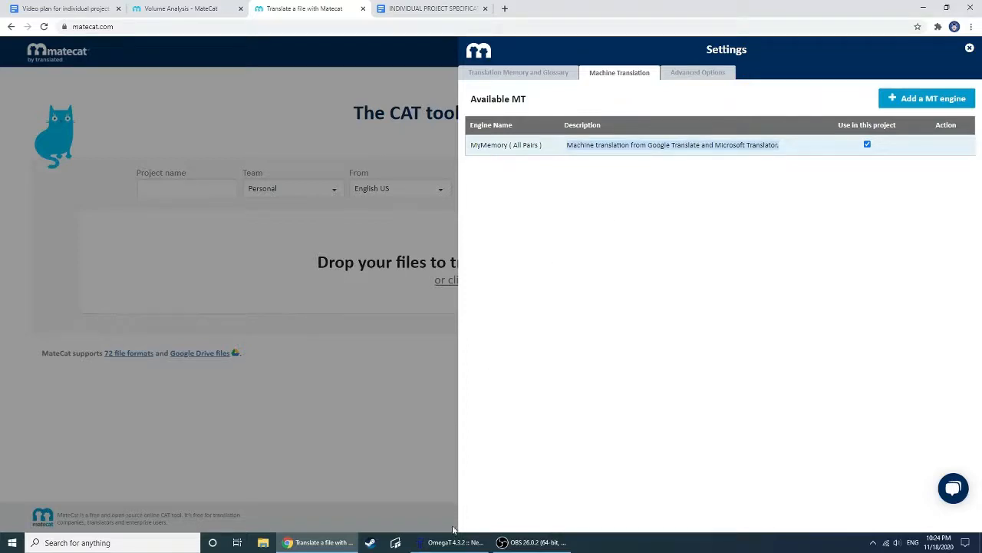
pyautogui.moveTo(452, 544)
pyautogui.tripleClick(643, 146)
pyautogui.click(517, 73)
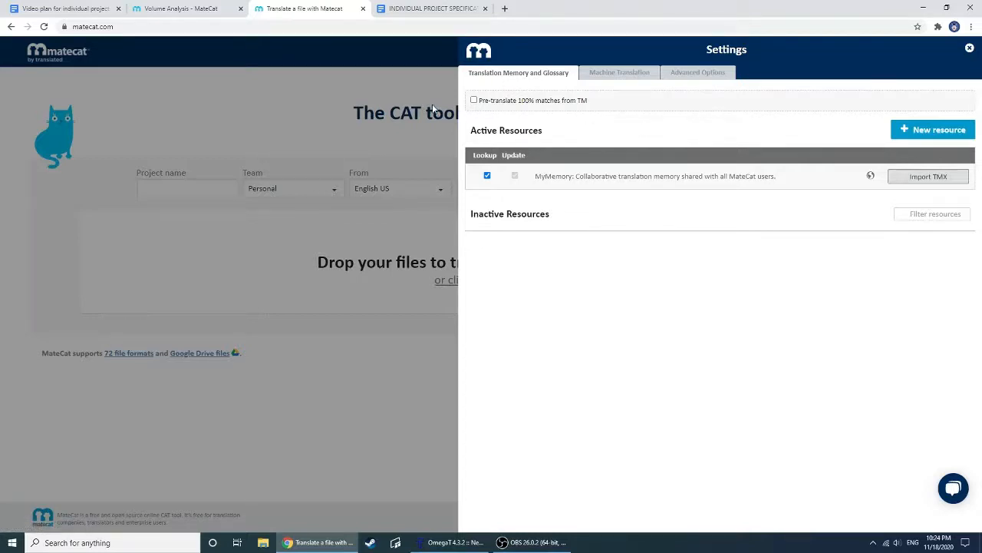
pyautogui.click(337, 99)
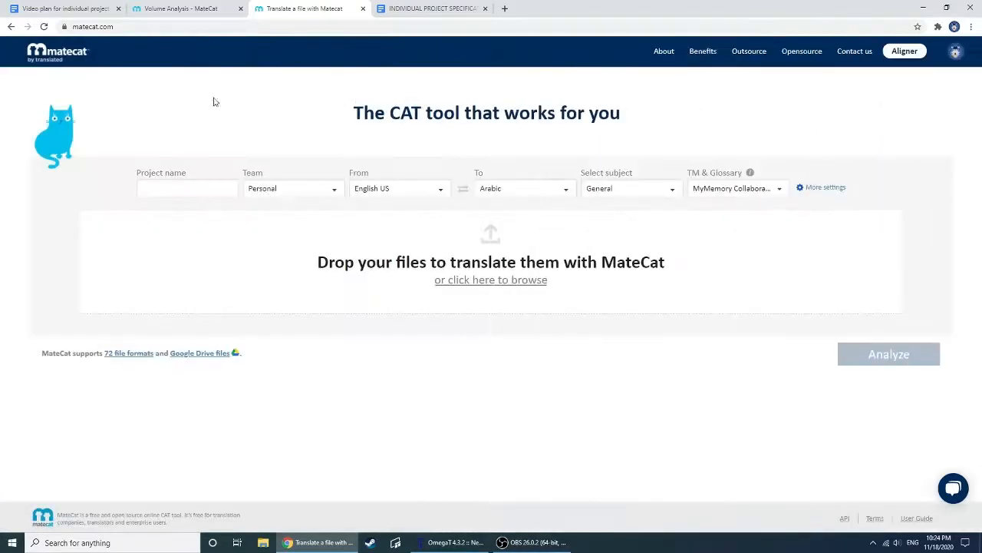
# Open the MateCat Aligner and add Privacy Policy - APPLE - EN as the source file, keeping English US as its language
pyautogui.click(906, 54)
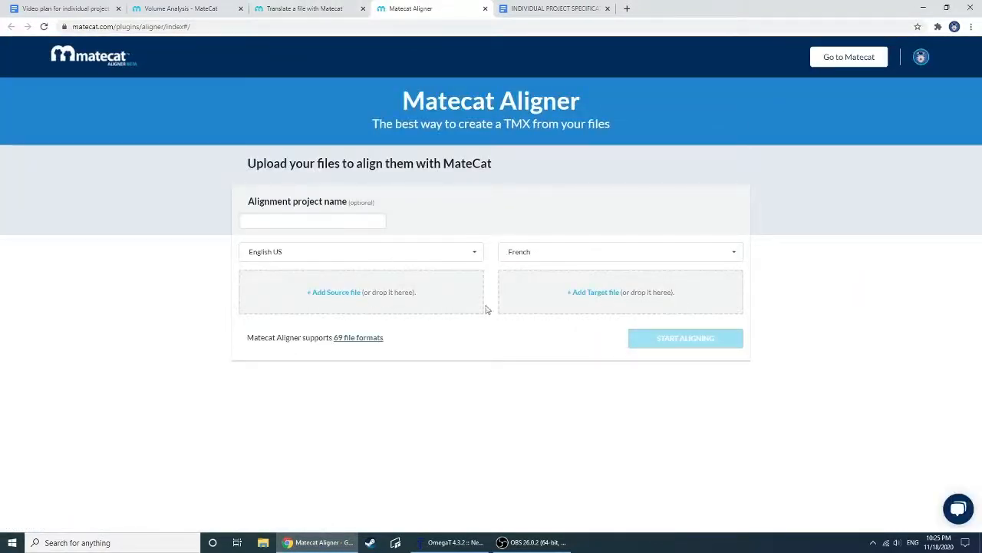
pyautogui.click(334, 255)
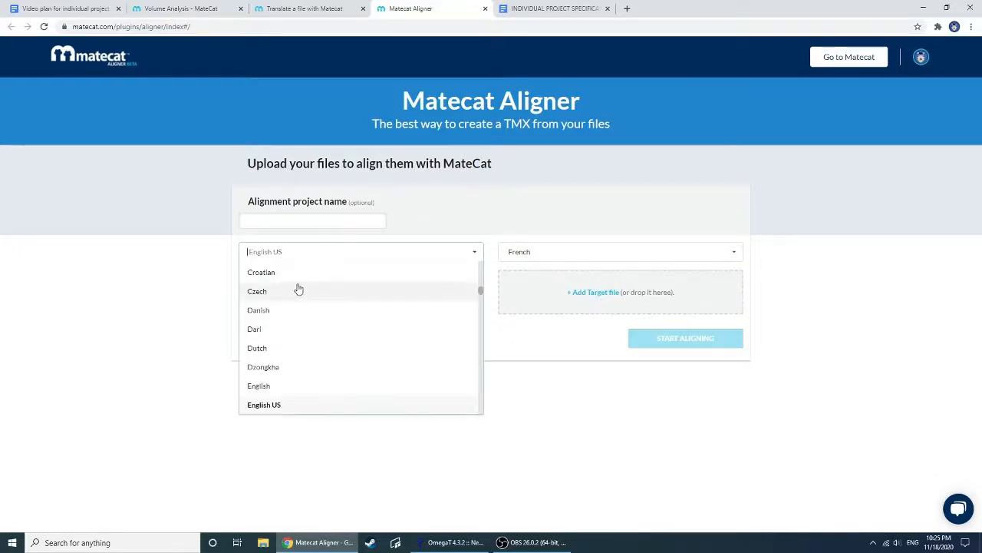
pyautogui.click(572, 375)
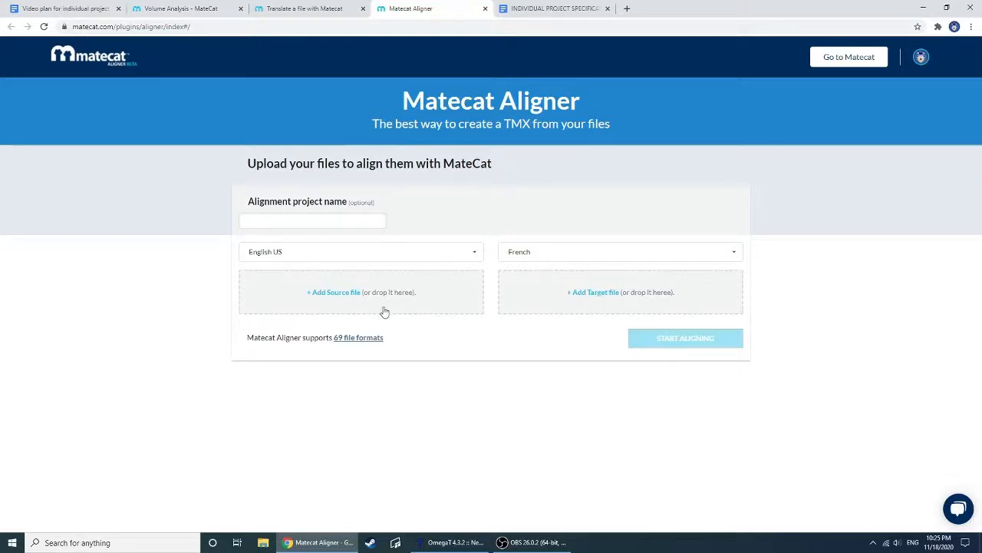
pyautogui.click(344, 293)
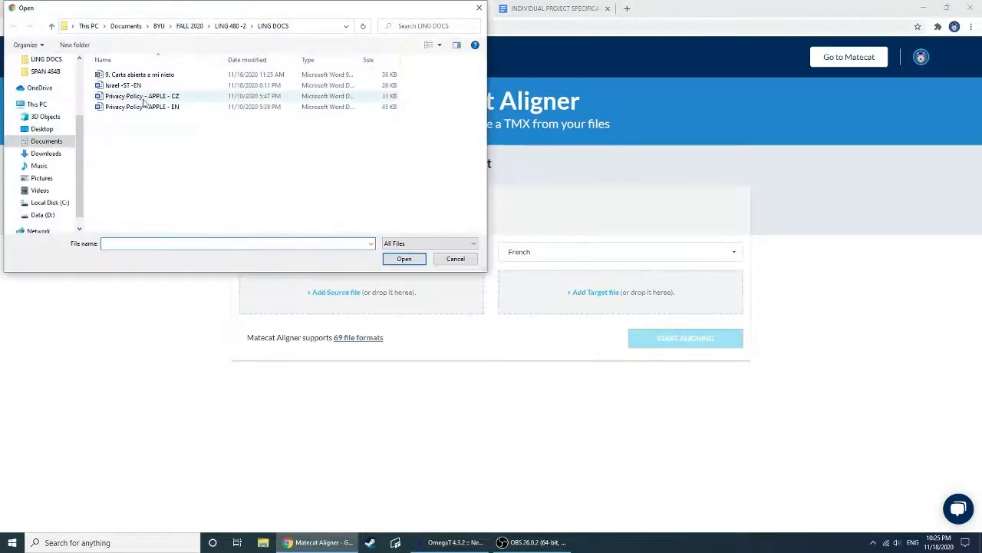
pyautogui.click(139, 106)
pyautogui.doubleClick(140, 107)
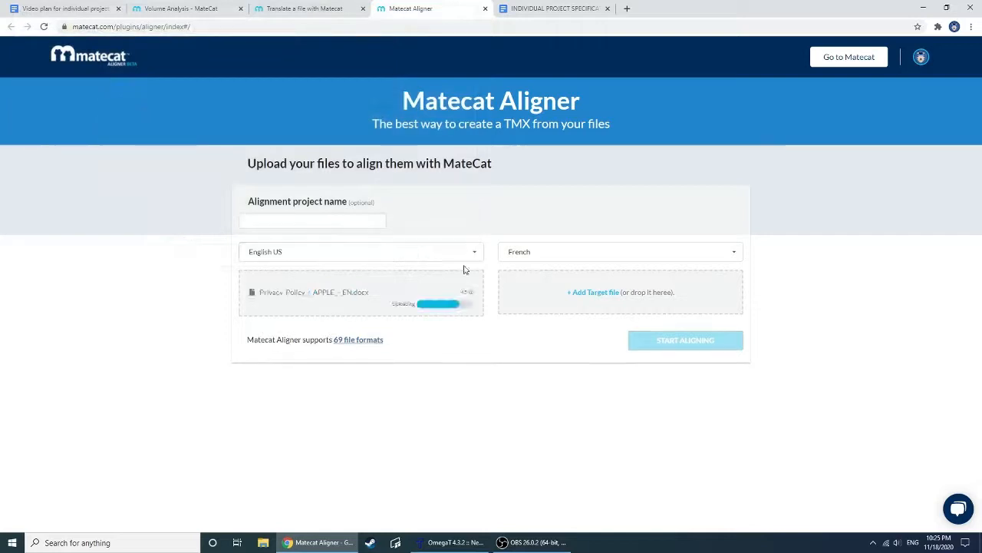
# Set the alignment's target language to Czech
pyautogui.click(552, 251)
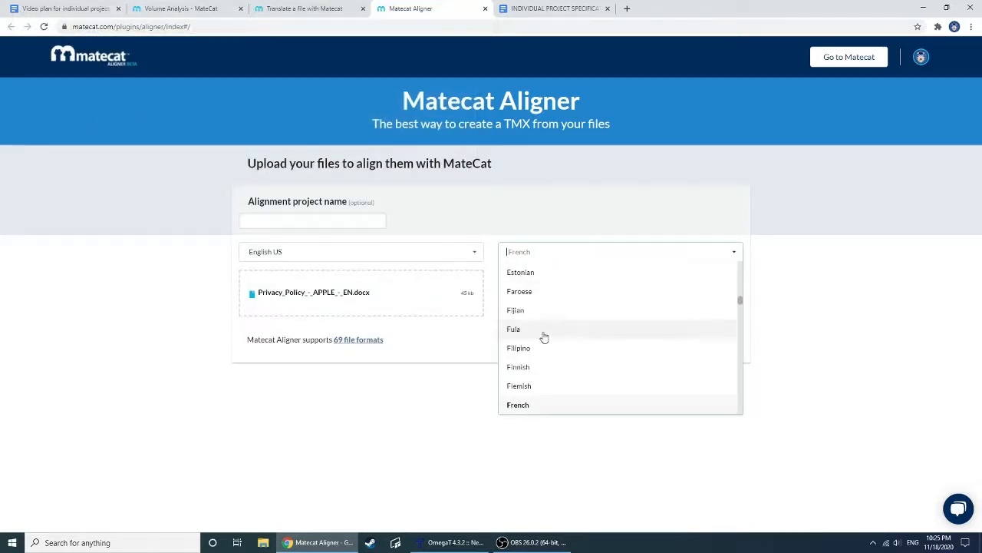
pyautogui.scroll(-5, 548, 336)
pyautogui.scroll(-2, 548, 338)
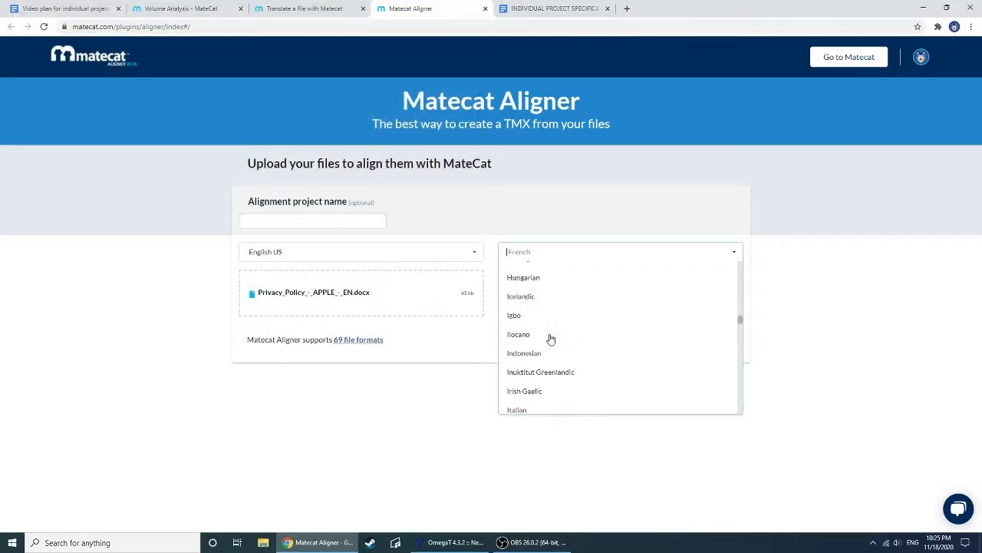
pyautogui.write('c')
pyautogui.scroll(-1, 550, 337)
pyautogui.scroll(-5, 549, 341)
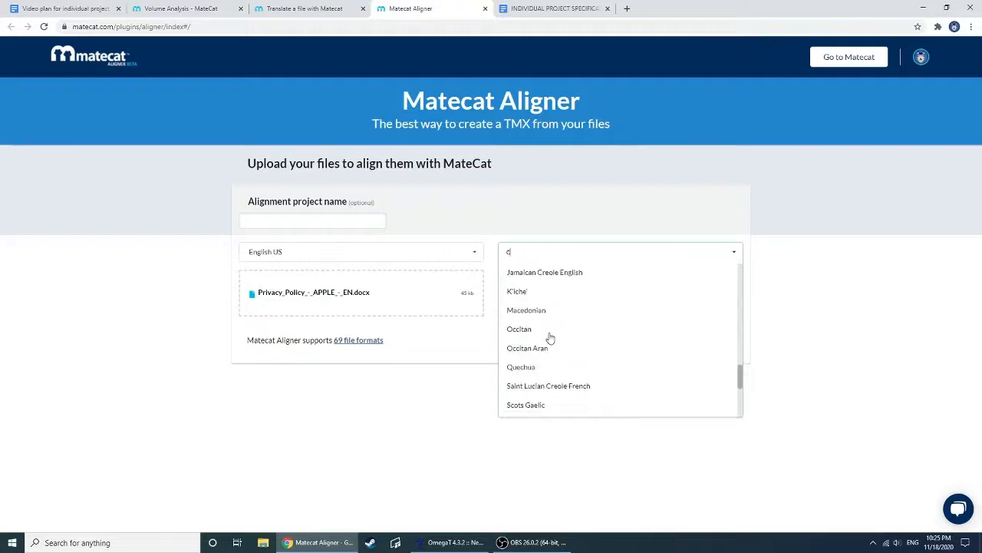
pyautogui.scroll(15, 548, 353)
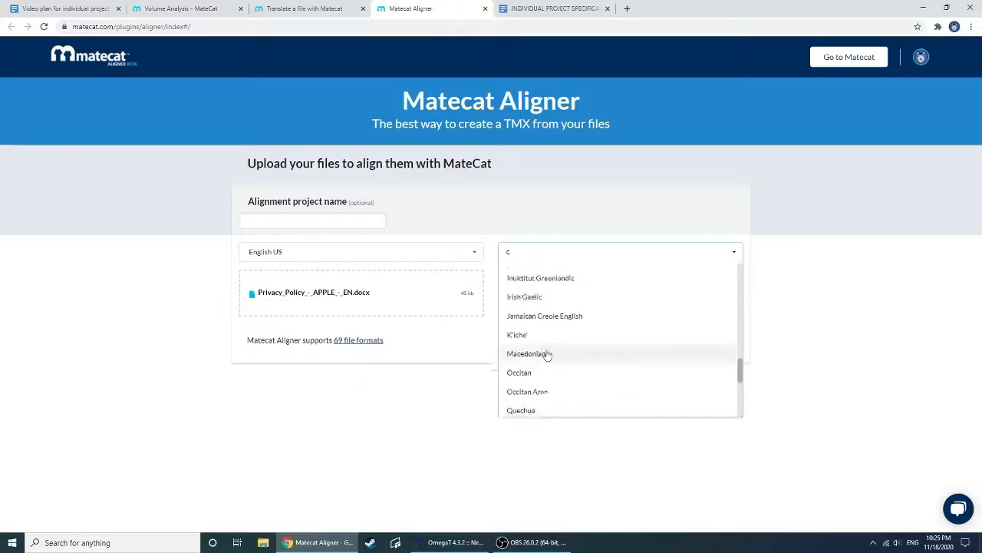
pyautogui.scroll(-4, 546, 352)
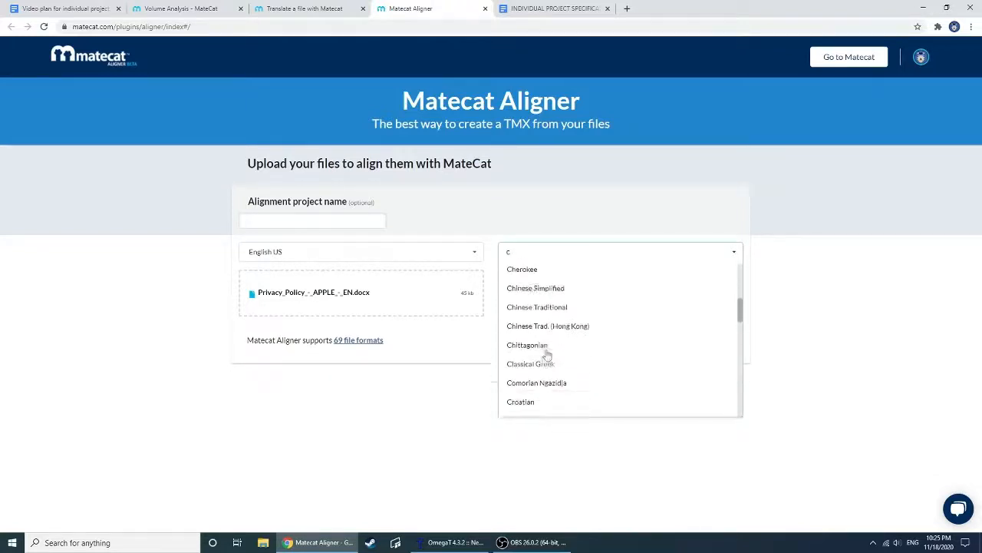
pyautogui.click(531, 352)
# Add Privacy Policy - APPLE - CZ as the target file and start the alignment
pyautogui.click(606, 292)
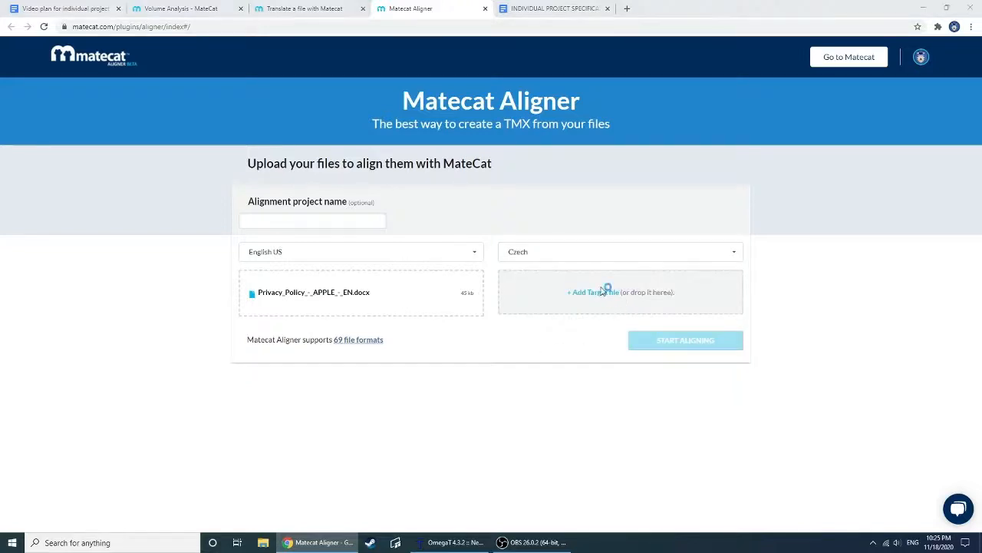
pyautogui.click(168, 97)
pyautogui.click(399, 261)
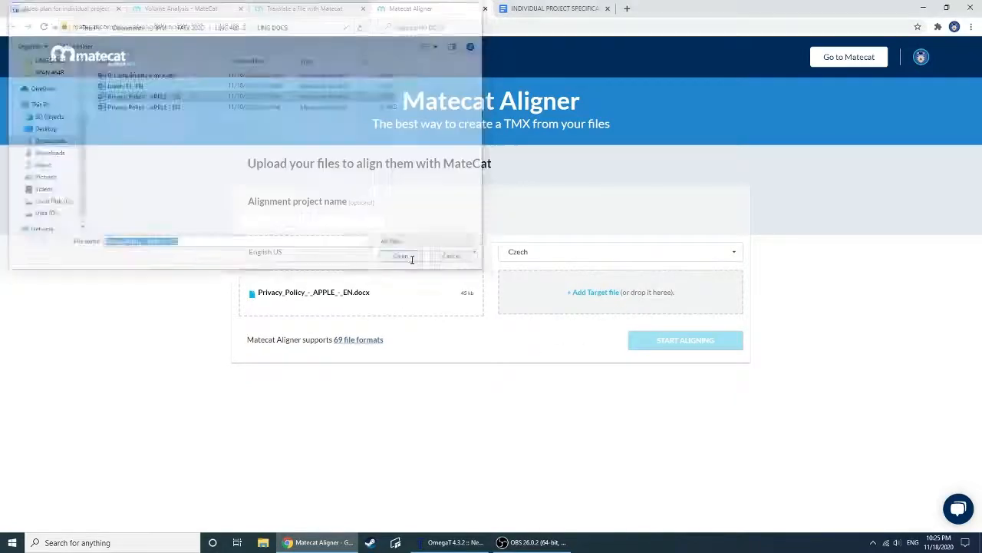
pyautogui.click(657, 341)
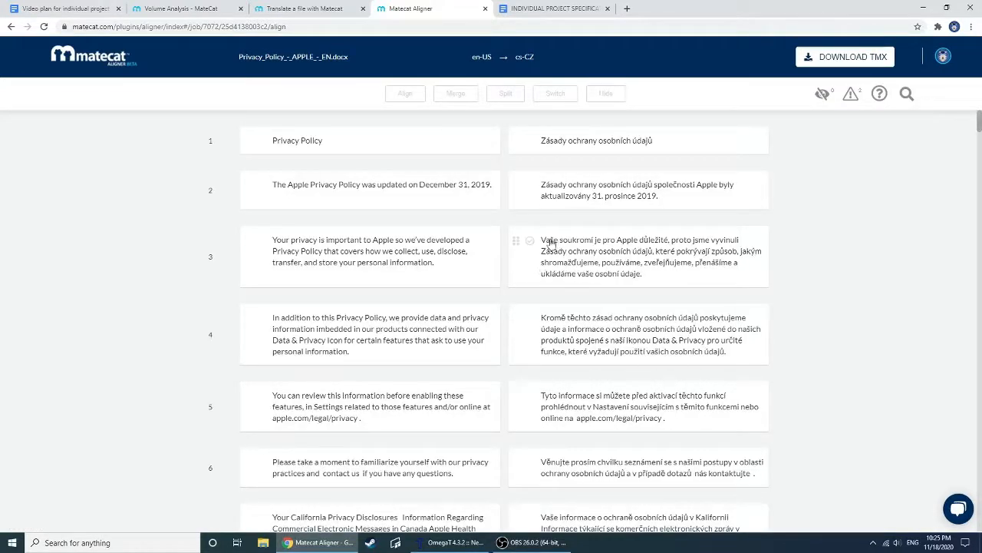
# Look through the aligned English and Czech segments and return to the first one
pyautogui.scroll(-20, 530, 254)
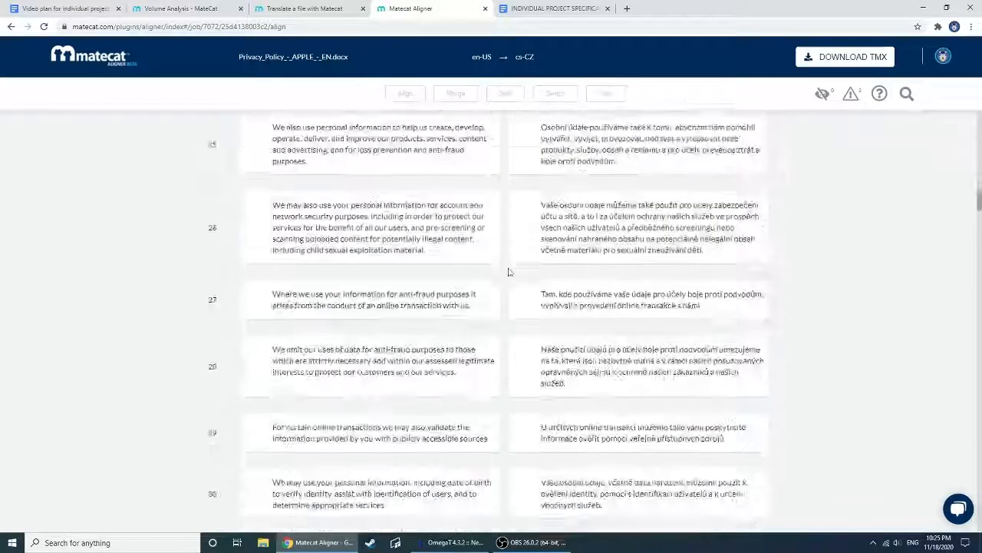
pyautogui.scroll(-13, 515, 273)
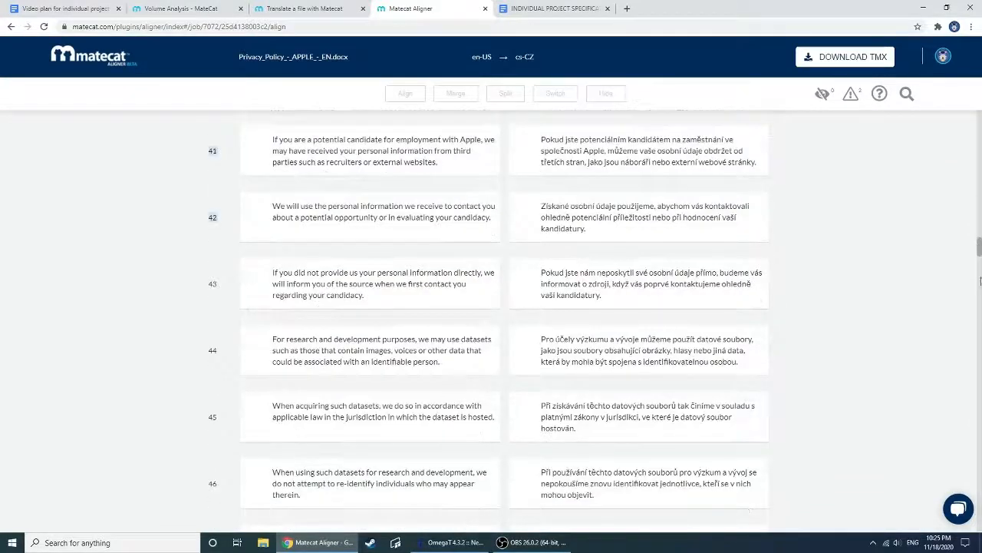
pyautogui.moveTo(980, 249); pyautogui.dragTo(976, 122)
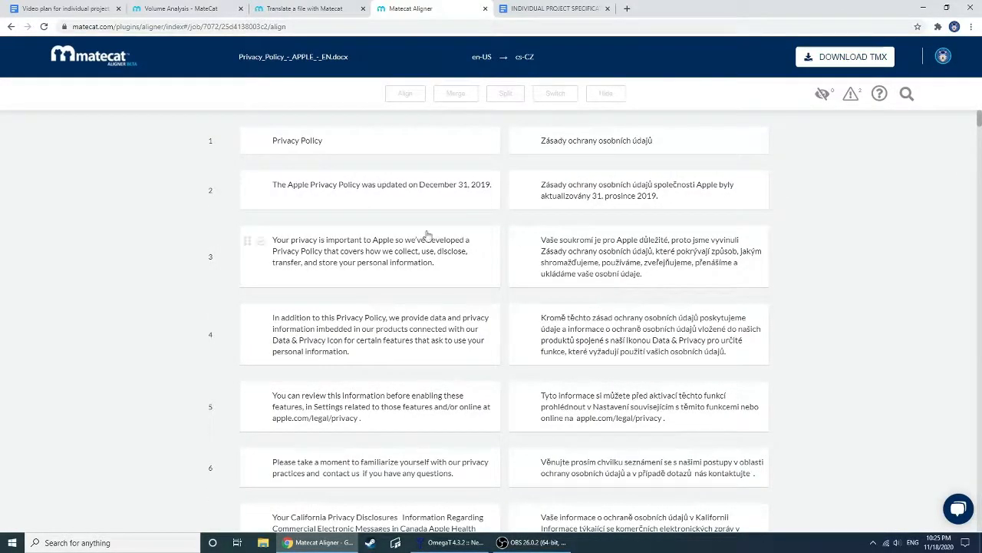
# Switch to OmegaT, view the source and target options of its Align Files tool, and close it
pyautogui.click(453, 542)
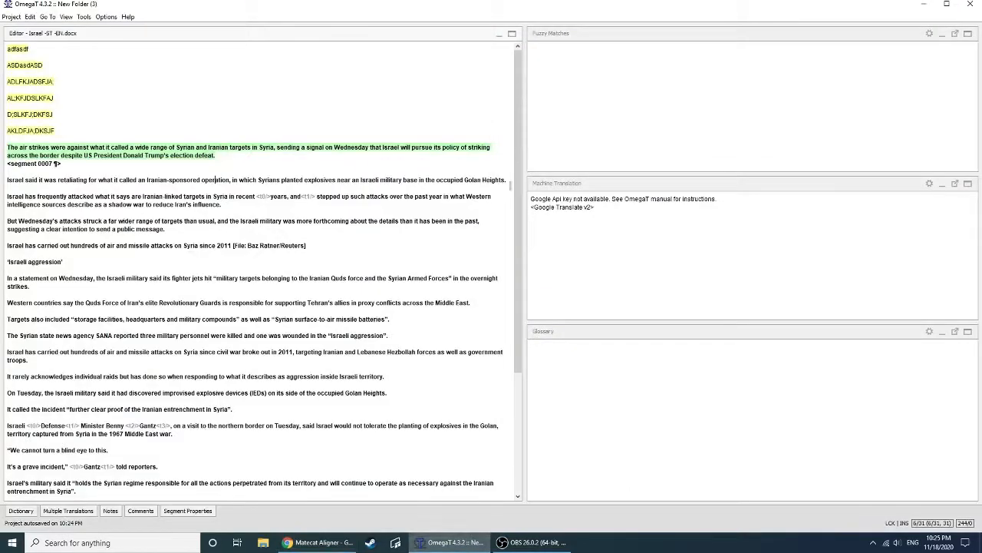
pyautogui.click(86, 17)
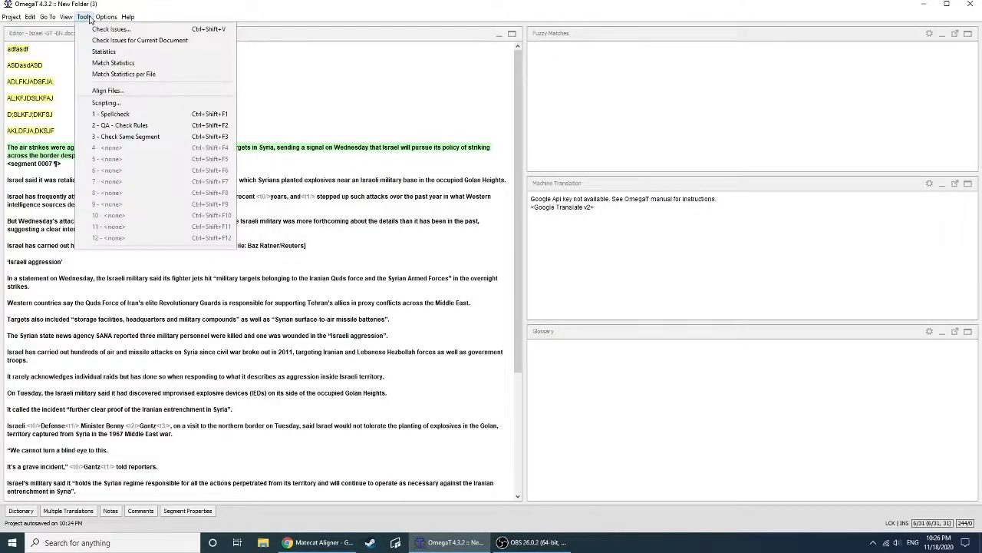
pyautogui.click(93, 91)
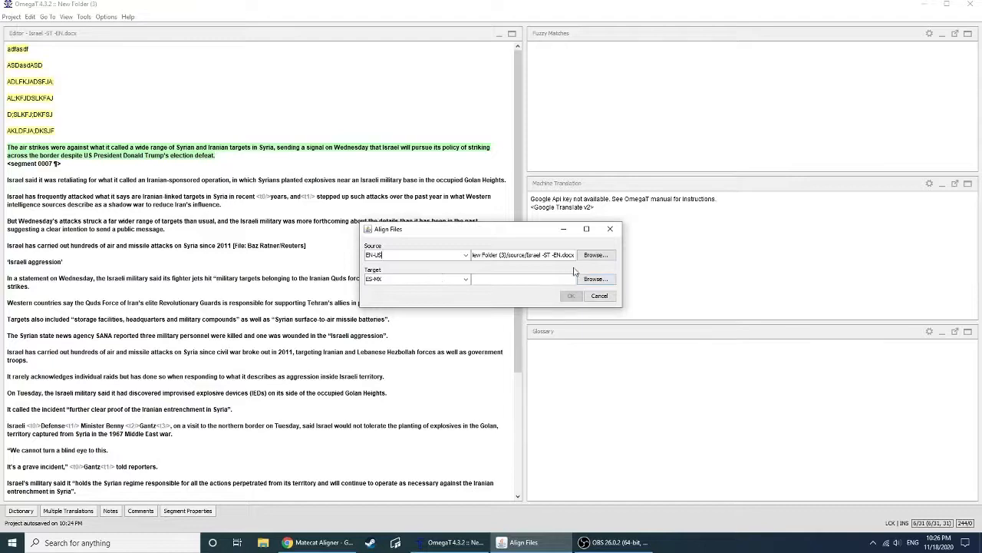
pyautogui.click(587, 282)
pyautogui.click(617, 232)
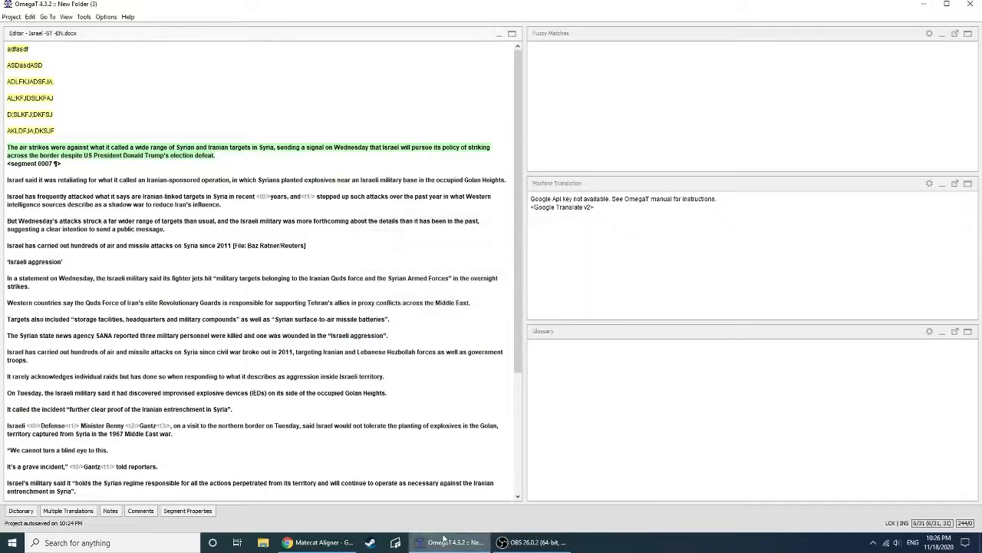
# Switch back to MateCat, go from the Aligner to the new-project page, and view the TM & Glossary resources
pyautogui.click(335, 545)
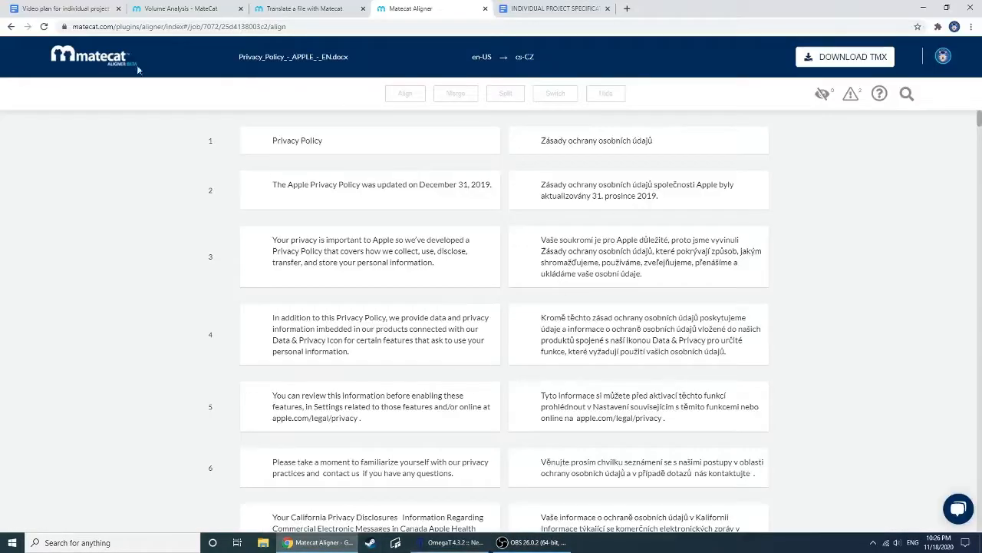
pyautogui.click(81, 61)
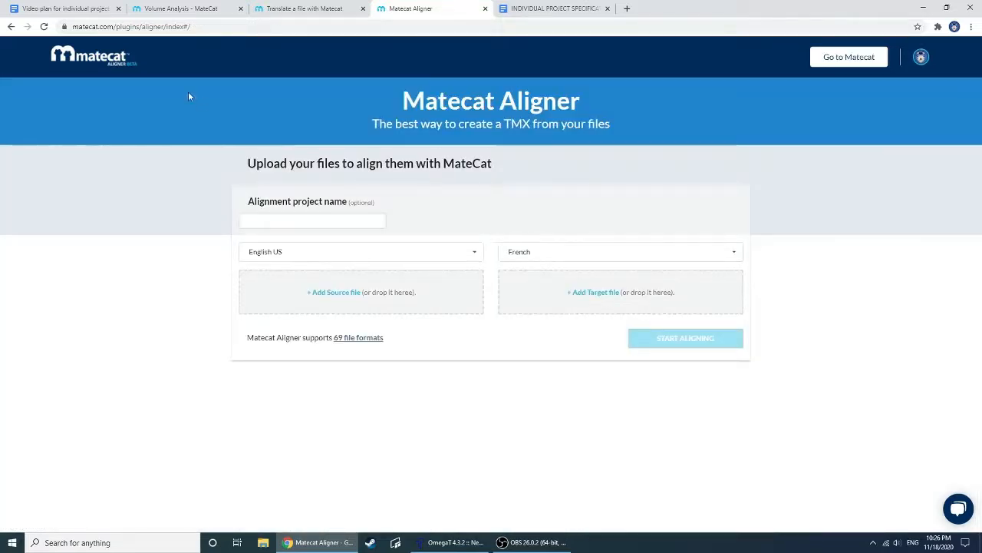
pyautogui.click(308, 8)
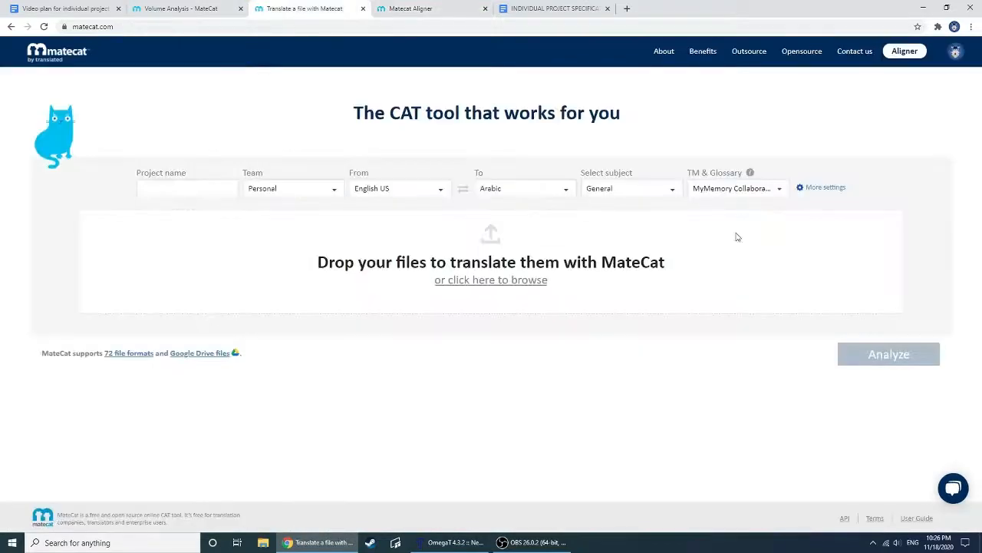
pyautogui.click(746, 190)
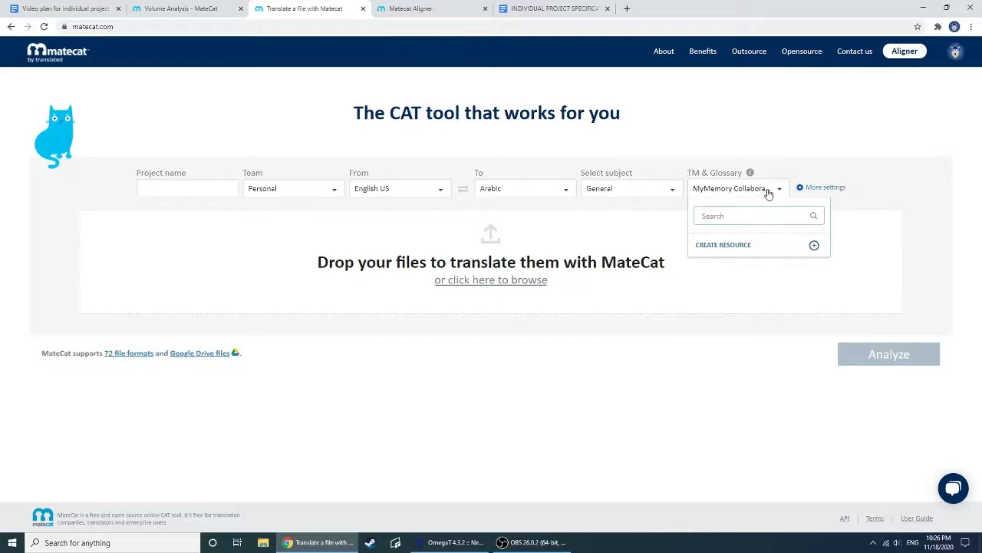
pyautogui.click(779, 191)
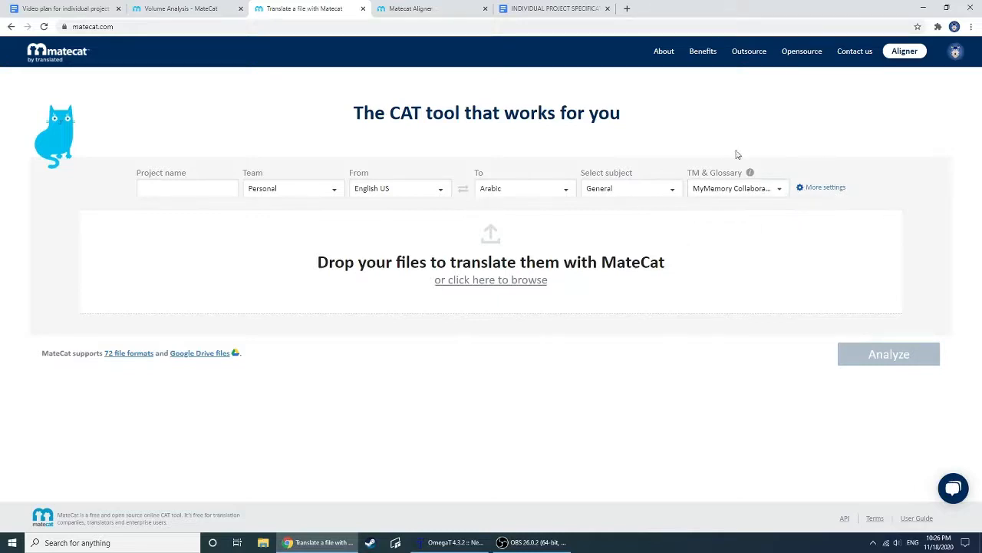
# Try to create an English US to Arabic project from Privacy Policy - APPLE - EN.docx, and remove the file from the upload list
pyautogui.click(527, 281)
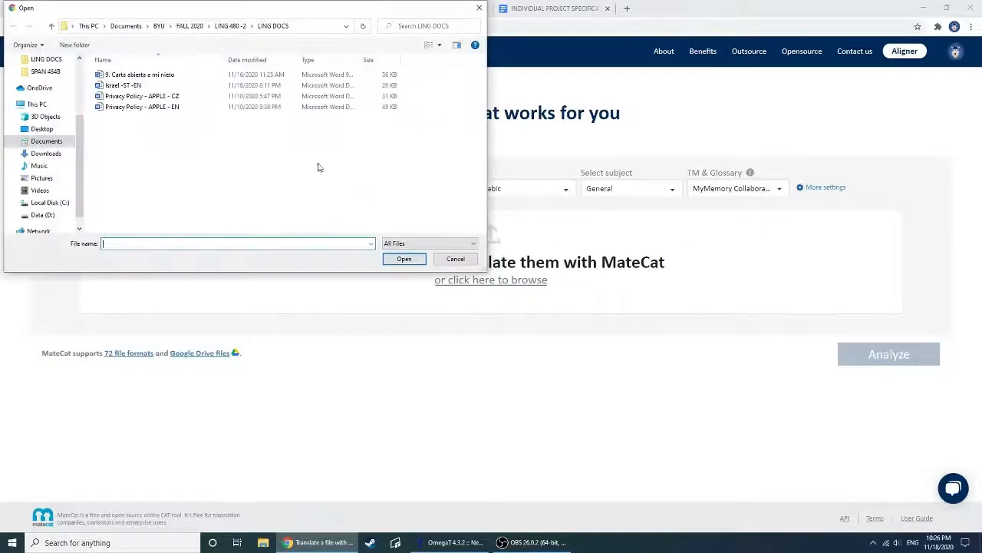
pyautogui.doubleClick(142, 107)
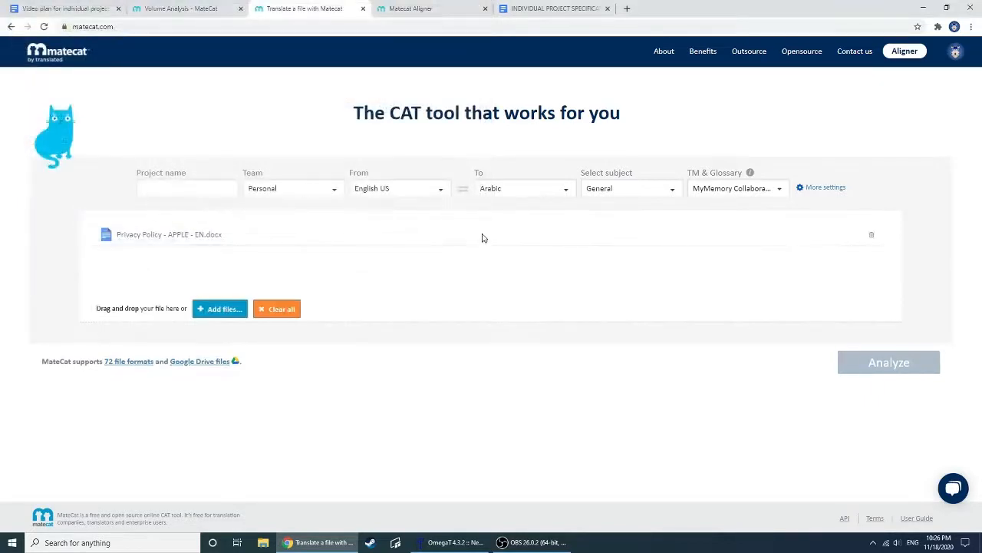
pyautogui.click(882, 371)
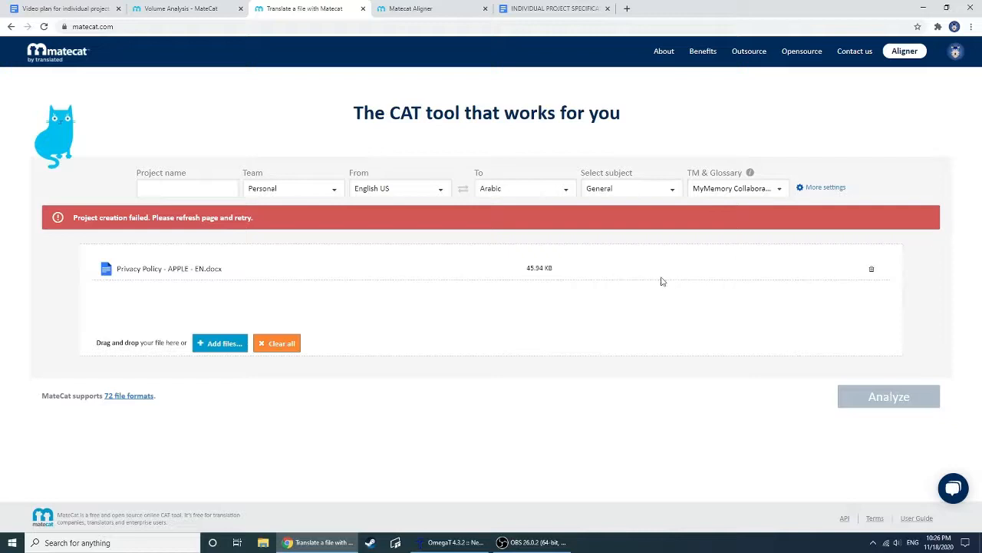
pyautogui.click(870, 270)
# Open the English-to-Arabic privacy policy job for translation from its Volume Analysis page and dismiss the browser's translation offer
pyautogui.click(548, 8)
pyautogui.click(414, 8)
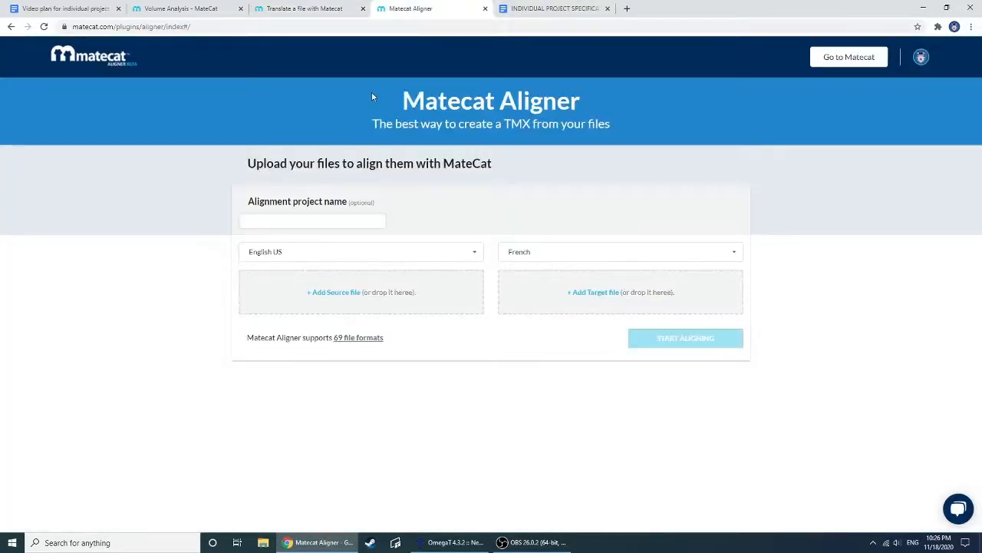
pyautogui.click(285, 7)
pyautogui.click(221, 6)
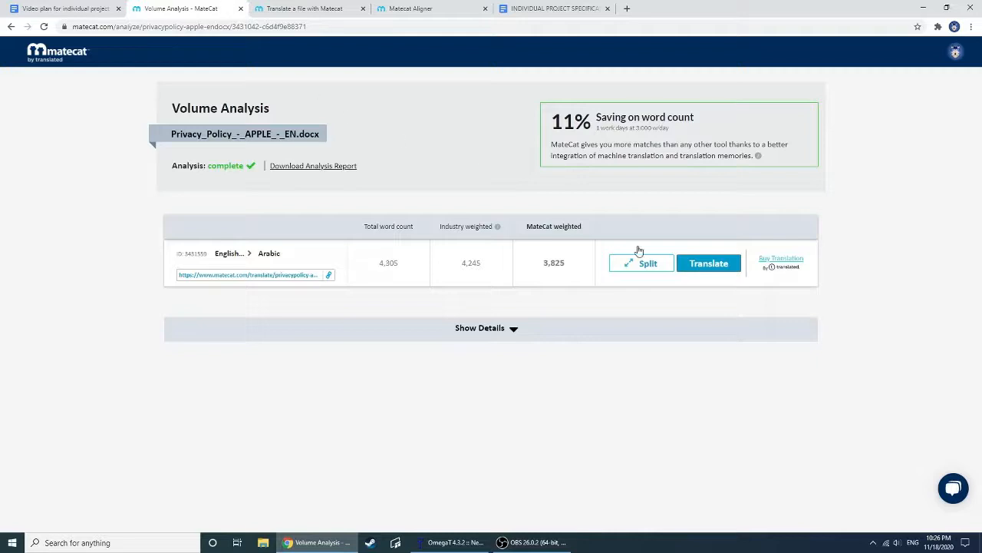
pyautogui.click(695, 263)
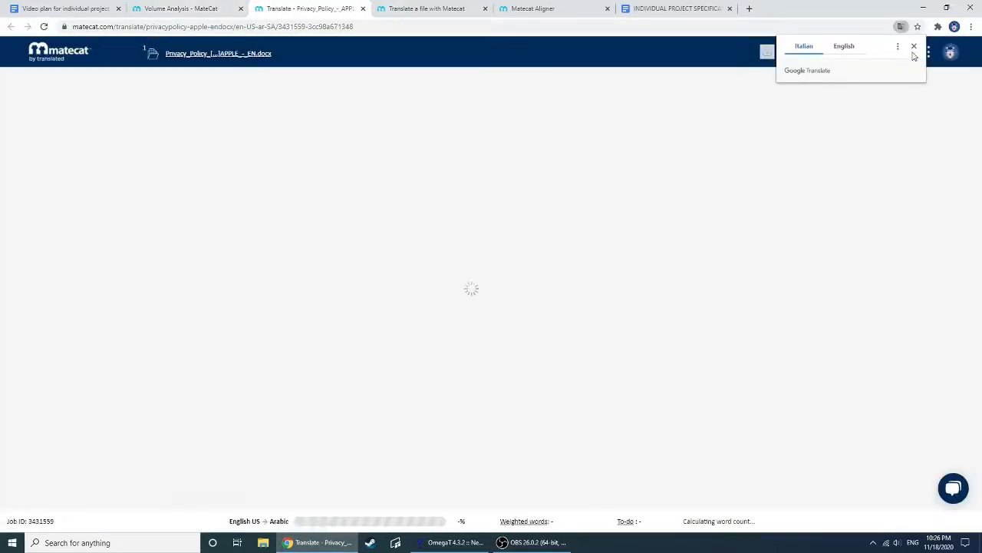
pyautogui.click(914, 46)
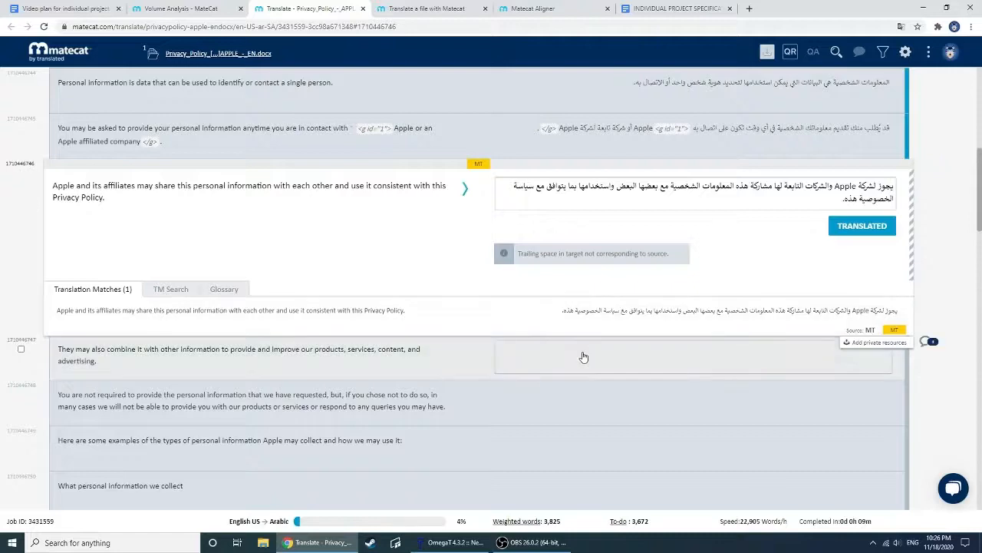
# Activate the "They may also combine it" and "You are not required" segments to fill in their Arabic machine translations
pyautogui.click(583, 355)
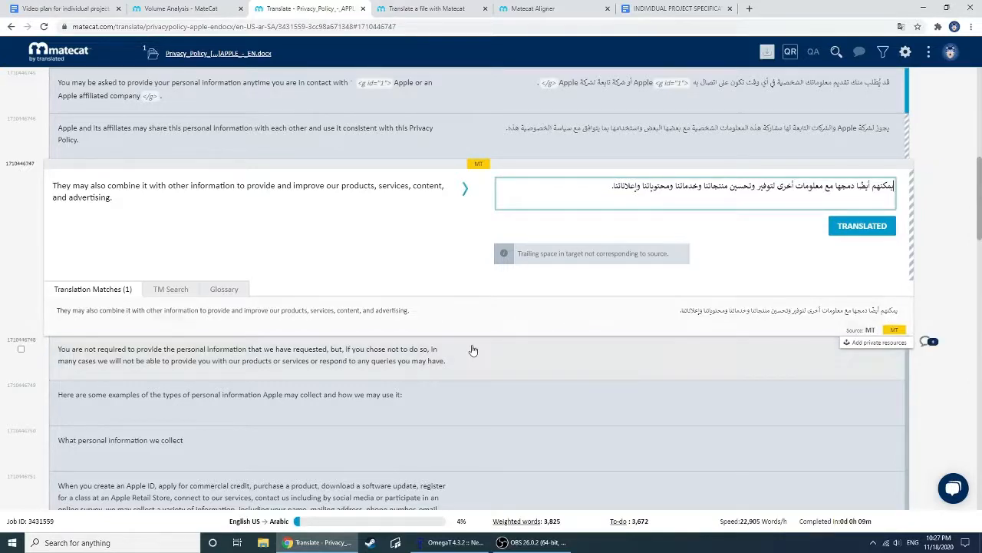
pyautogui.scroll(3, 519, 368)
pyautogui.scroll(-4, 551, 295)
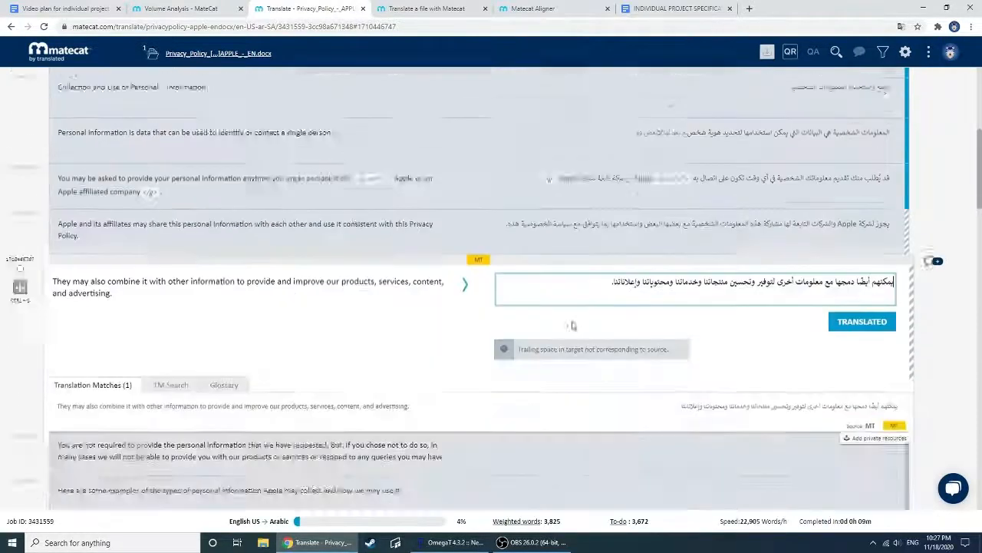
pyautogui.click(697, 356)
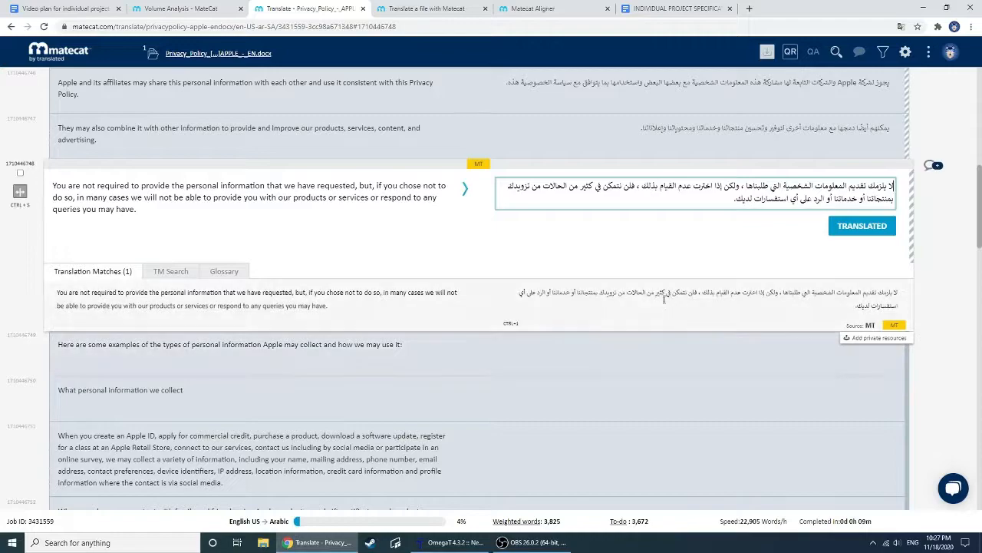
# Look over the job's translated segments, return to the new-project page, and view its Translation Memory and Glossary settings
pyautogui.scroll(10, 241, 258)
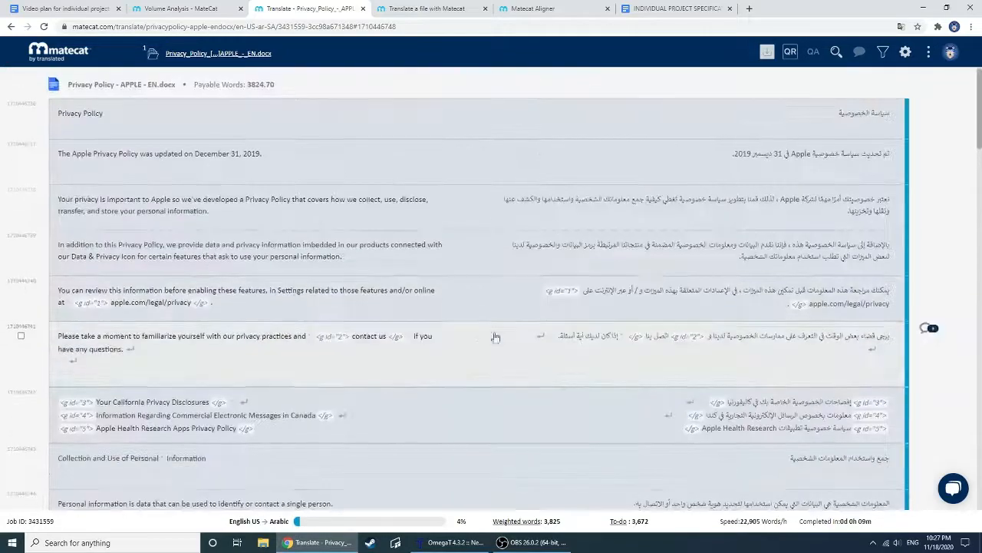
pyautogui.scroll(-10, 740, 245)
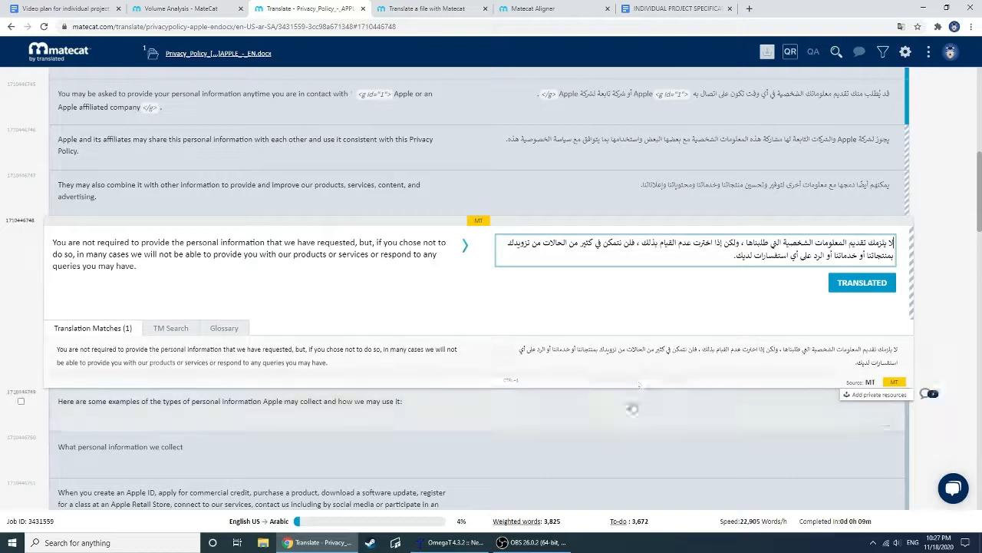
pyautogui.scroll(10, 680, 345)
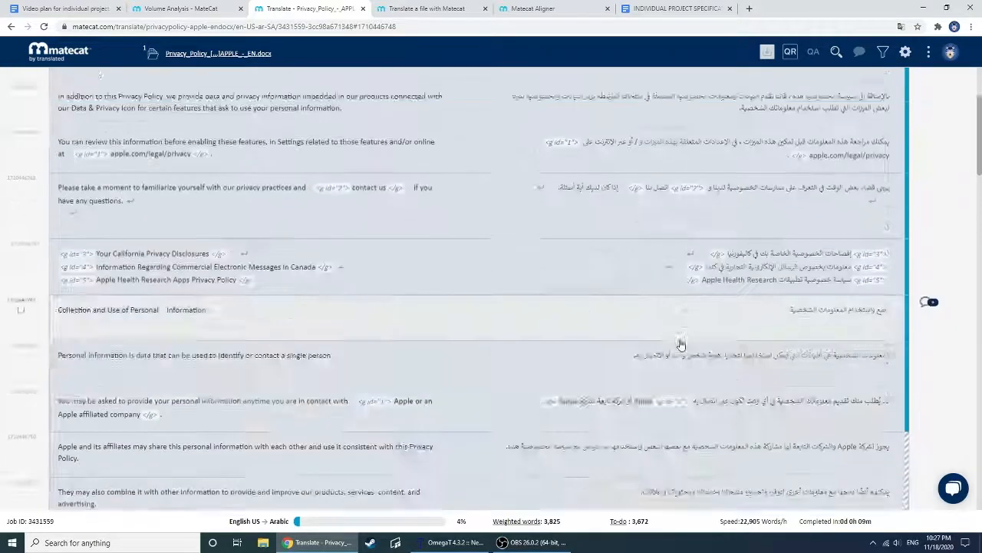
pyautogui.click(68, 54)
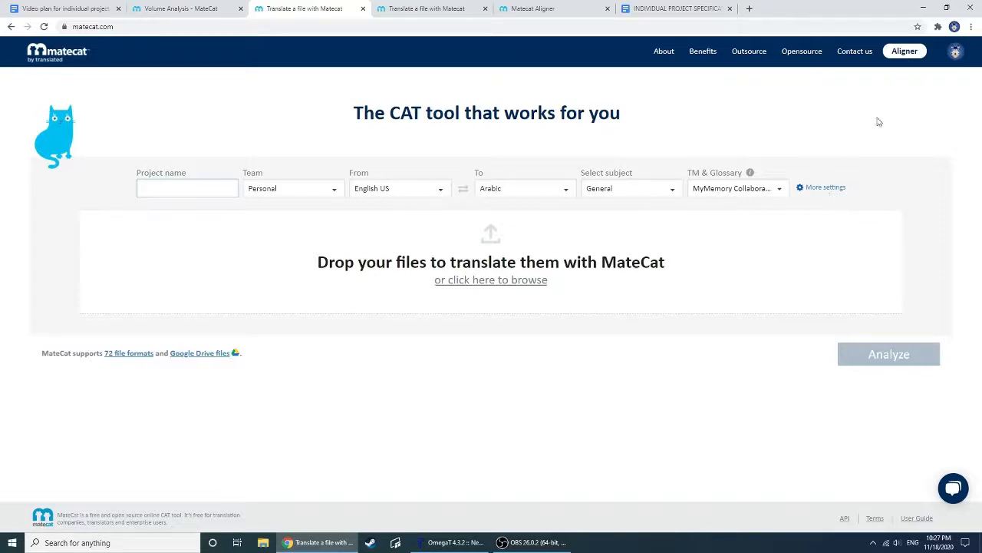
pyautogui.click(804, 188)
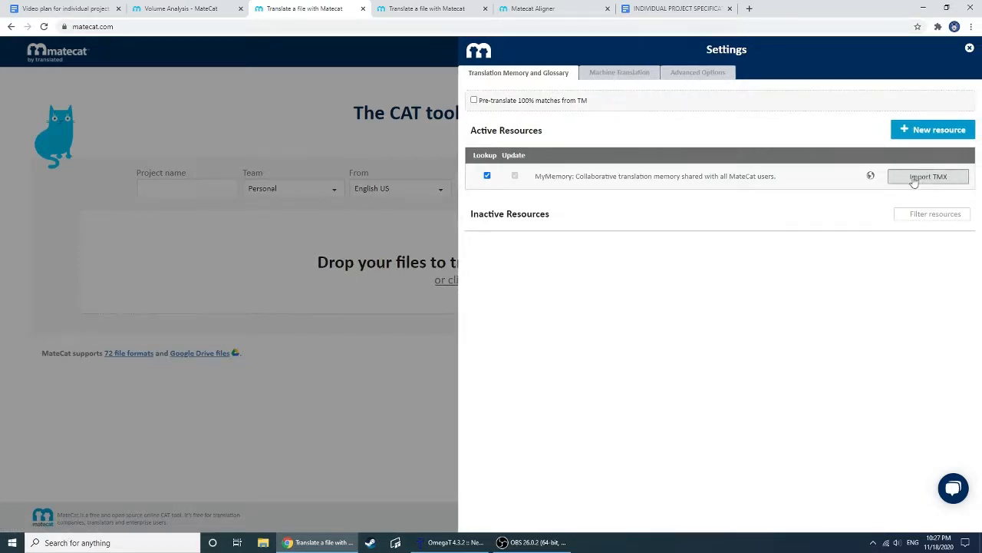
pyautogui.click(328, 100)
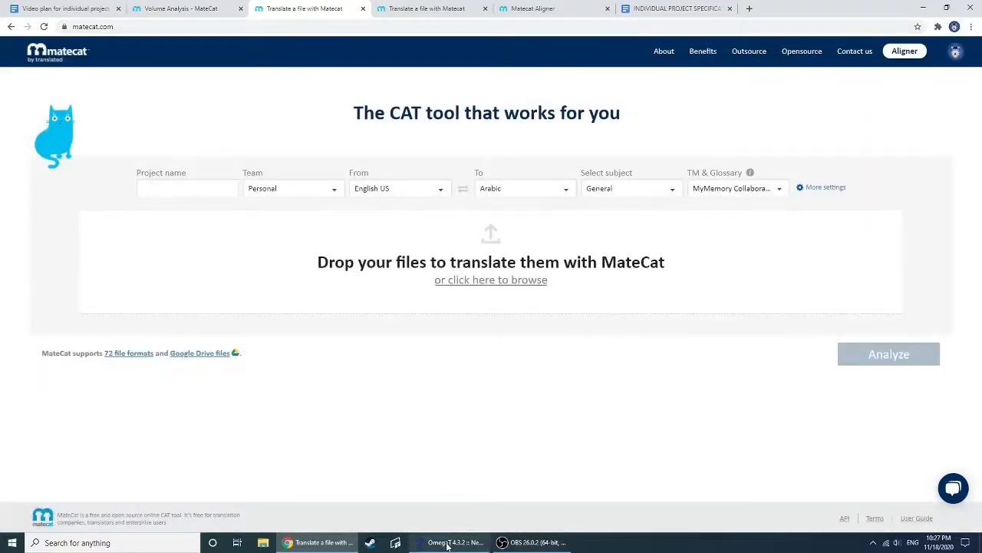
# Check the OmegaT project, switch back to Chrome, and point out the QA Report item in the Video plan for individual project document
pyautogui.click(453, 541)
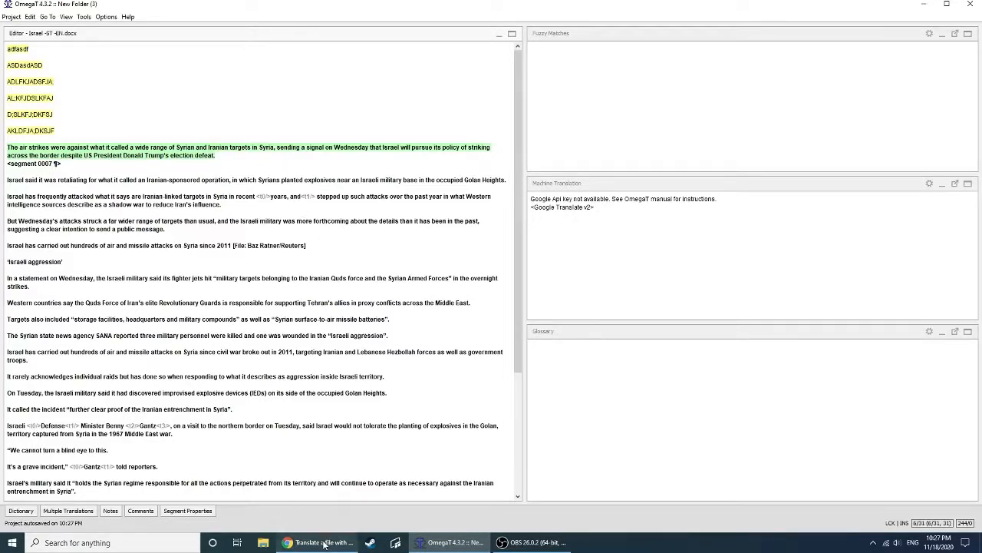
pyautogui.moveTo(324, 543)
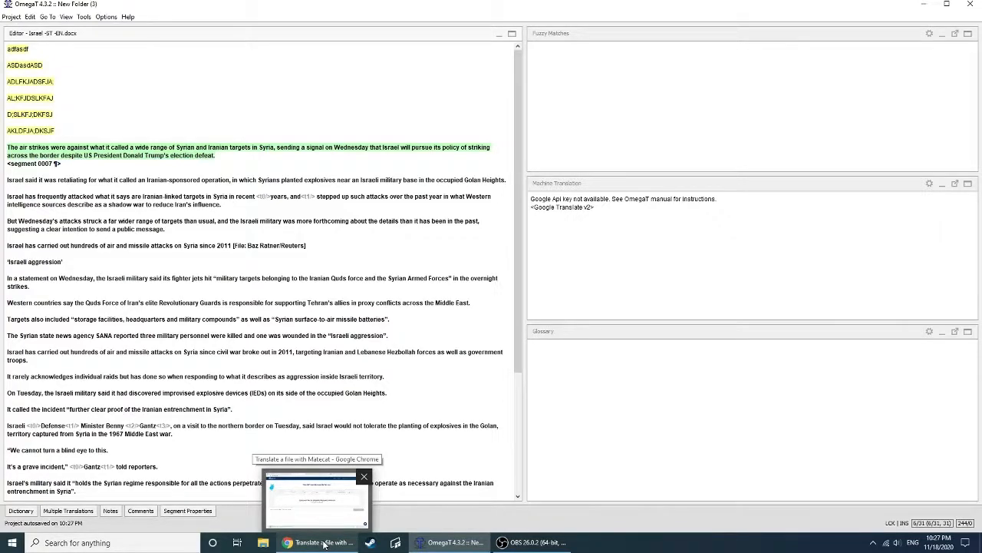
pyautogui.click(324, 544)
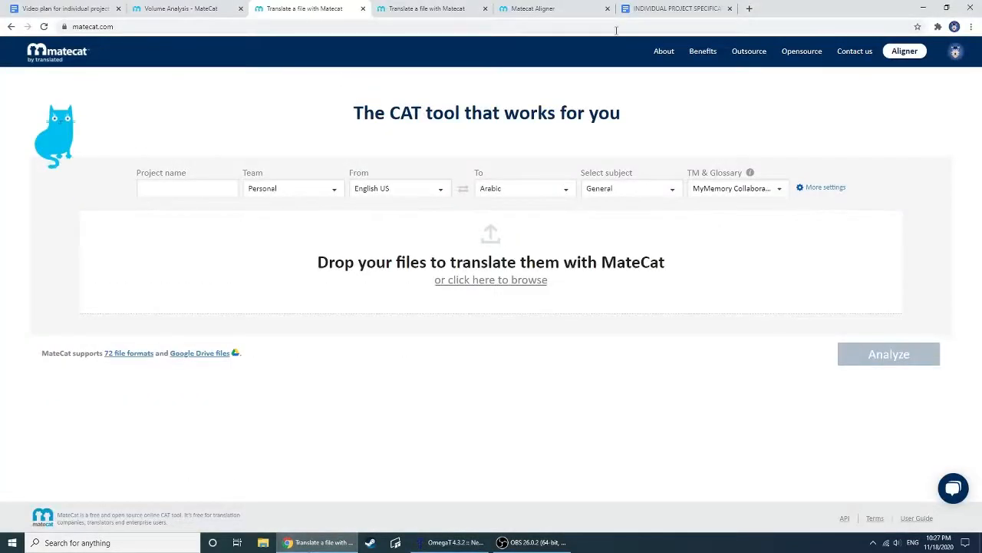
pyautogui.click(107, 8)
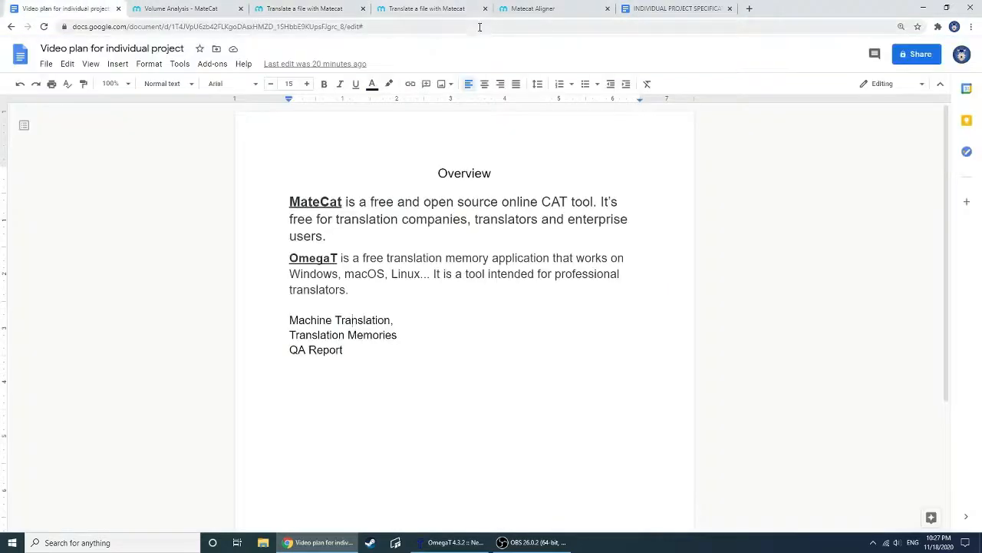
pyautogui.moveTo(353, 355); pyautogui.dragTo(293, 353)
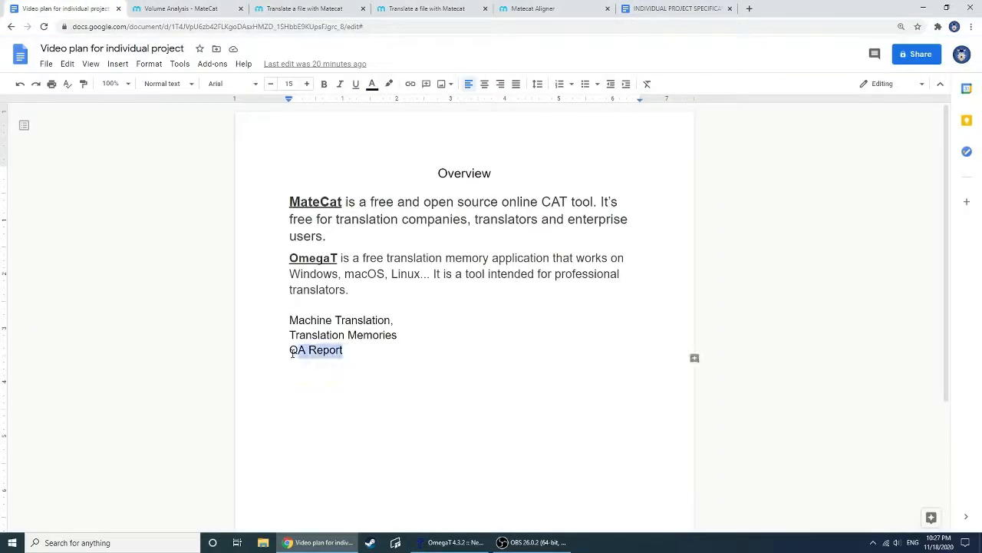
pyautogui.click(462, 368)
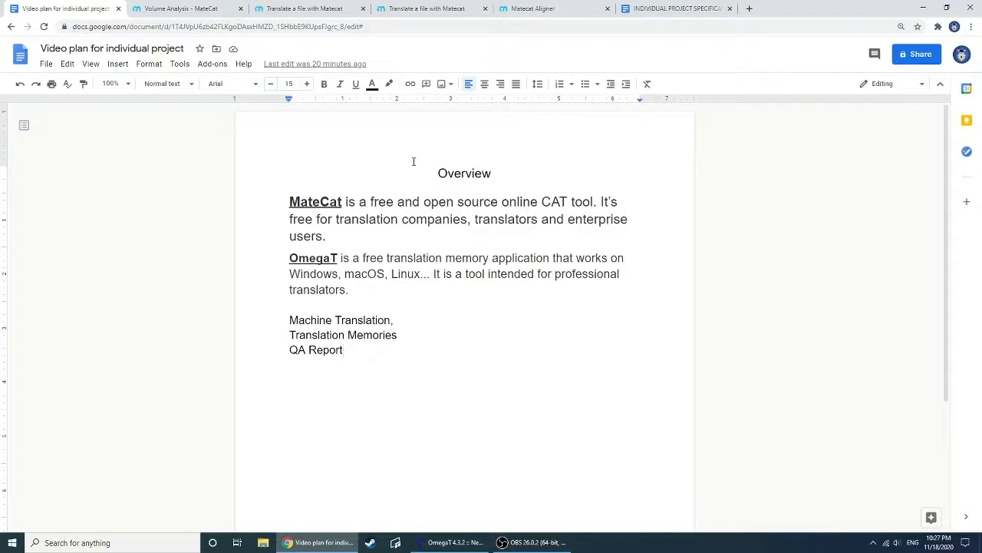
# Reopen the English-to-Arabic privacy policy job from its Volume Analysis page and dismiss the browser's translation offer
pyautogui.click(185, 8)
pyautogui.click(340, 7)
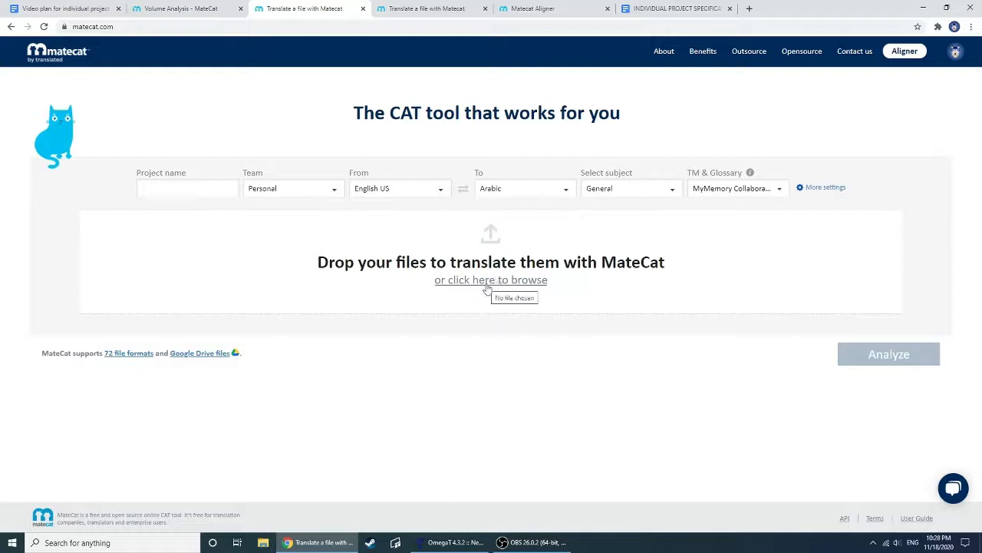
pyautogui.click(211, 10)
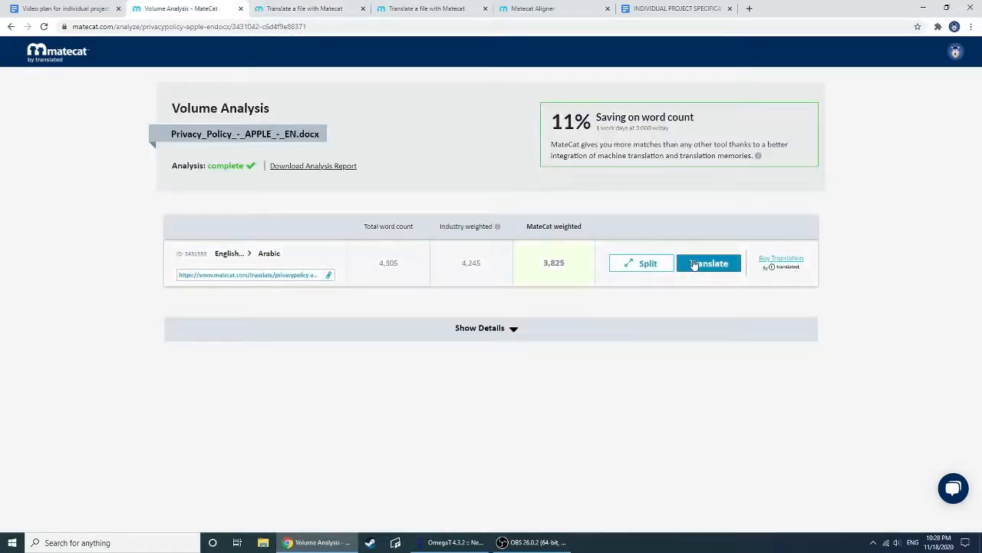
pyautogui.click(698, 264)
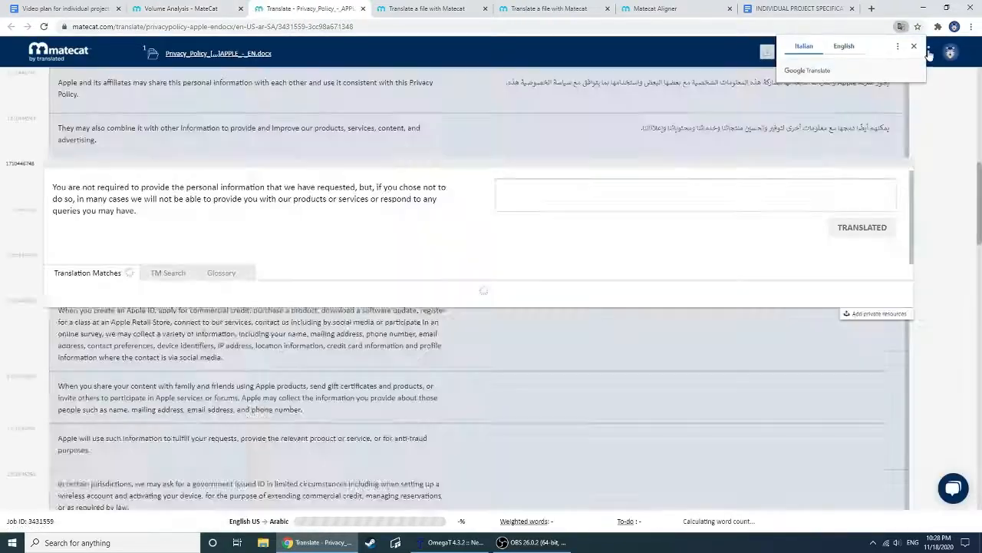
pyautogui.click(915, 47)
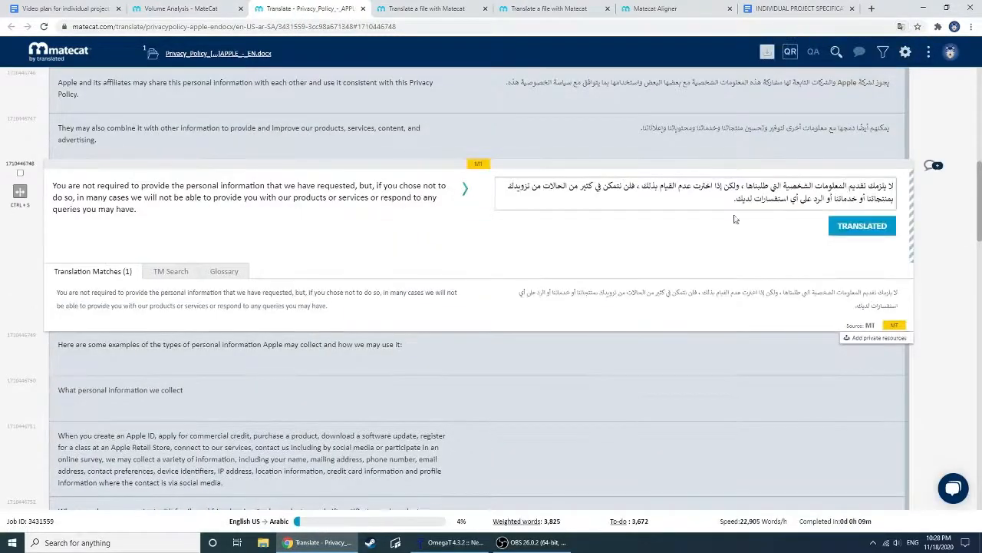
# Activate the "Personal information is data that can be used to identify" segment and open the job in Revise mode
pyautogui.scroll(3, 755, 211)
pyautogui.click(272, 193)
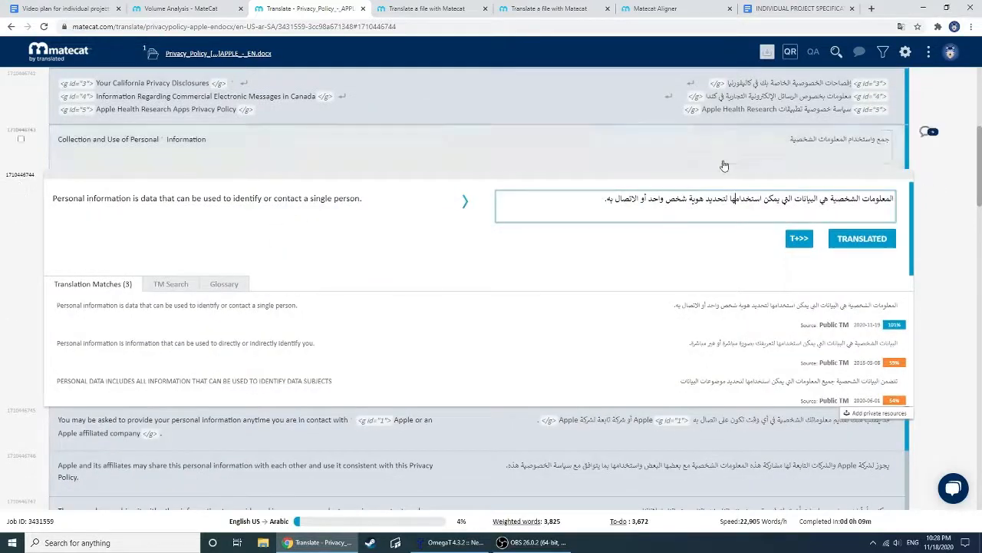
pyautogui.click(926, 55)
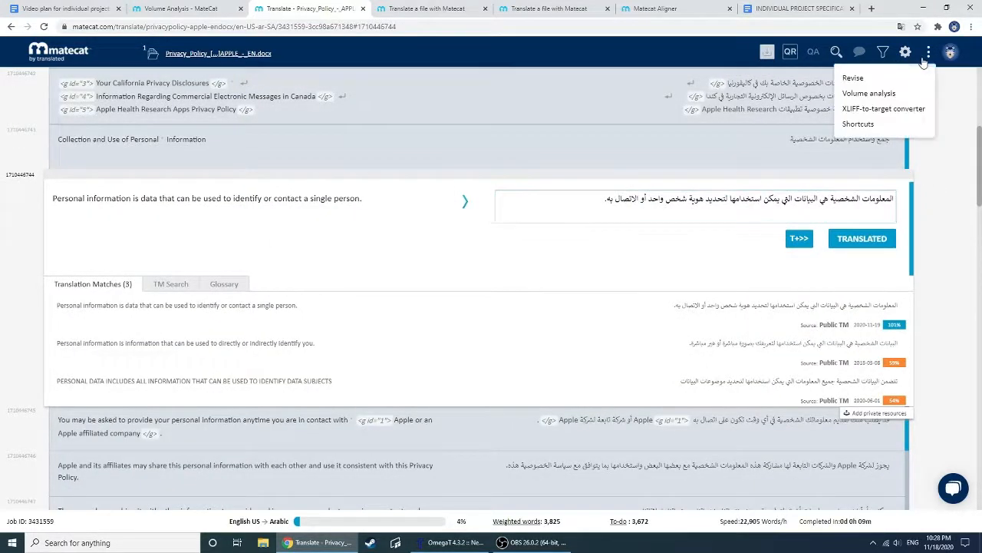
pyautogui.click(894, 81)
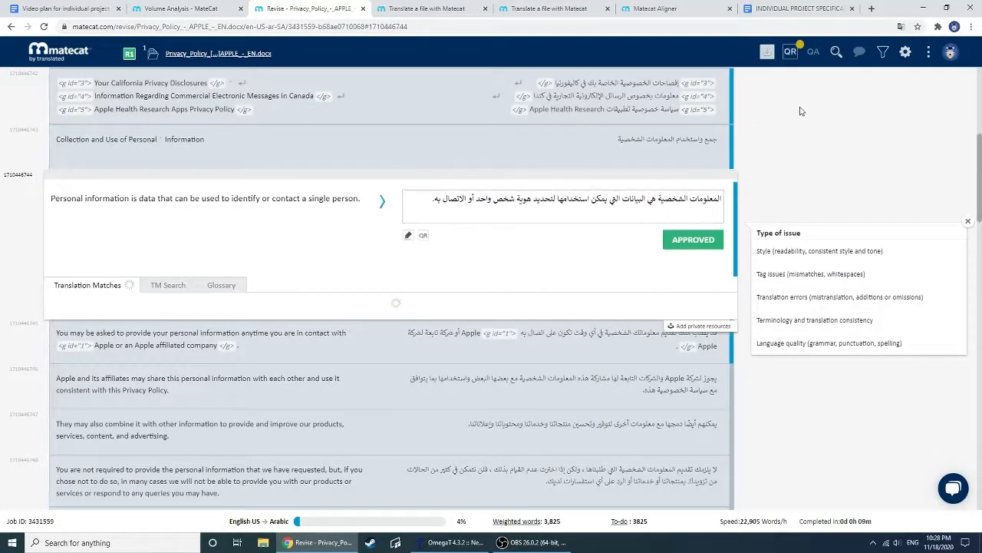
# Add the comment "terrible" to the "Personal information is data" segment
pyautogui.click(927, 55)
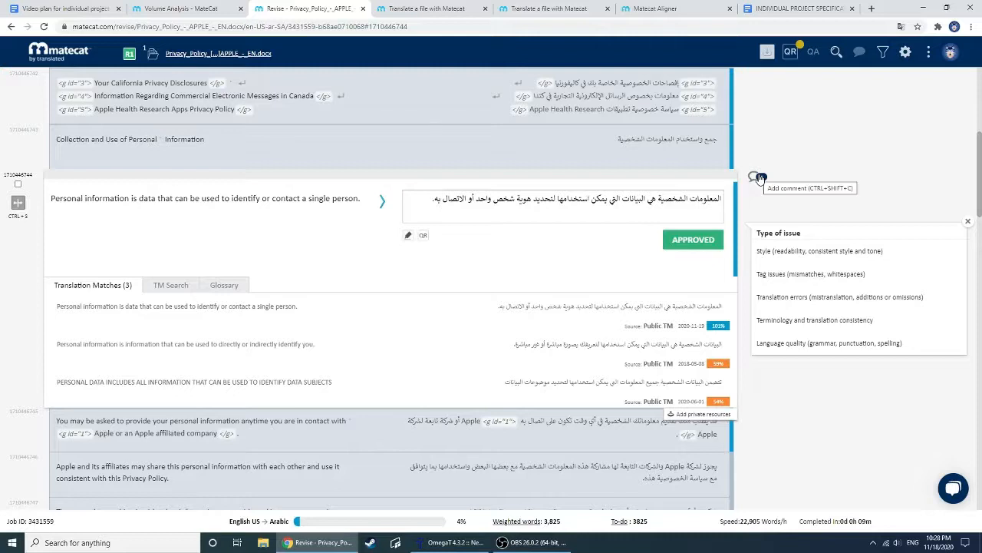
pyautogui.click(759, 178)
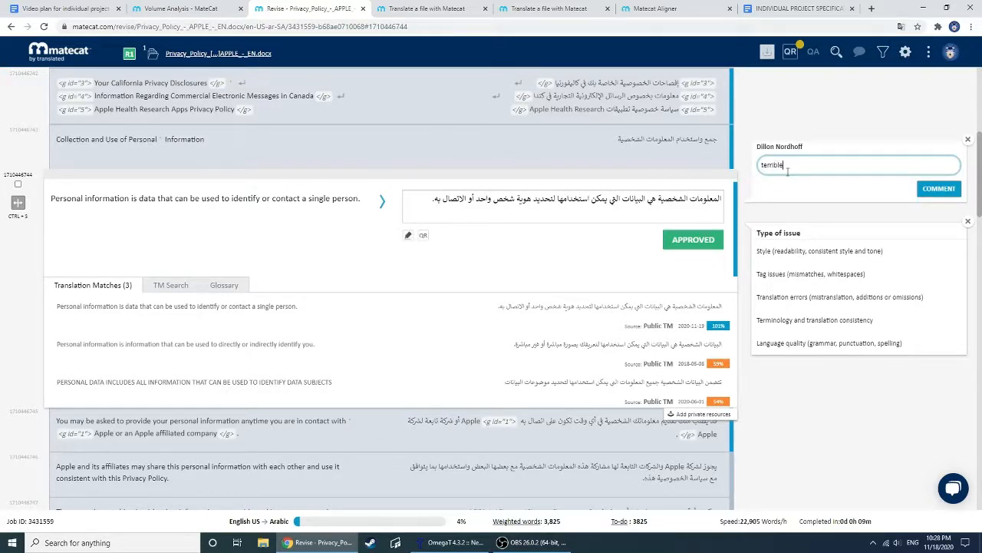
pyautogui.click(938, 188)
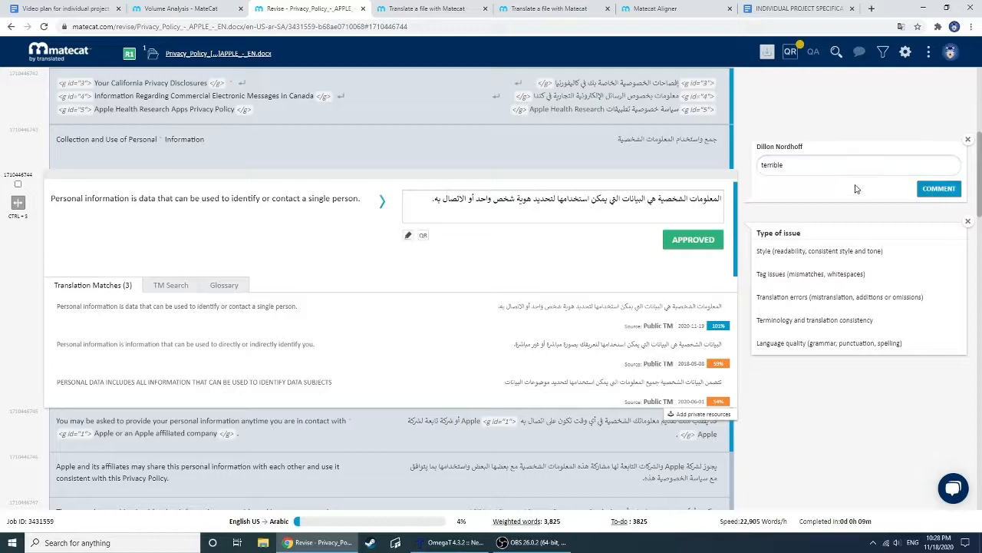
# Log minor issues for style, translation errors, and language quality on the "Personal information is data" segment
pyautogui.scroll(1, 783, 143)
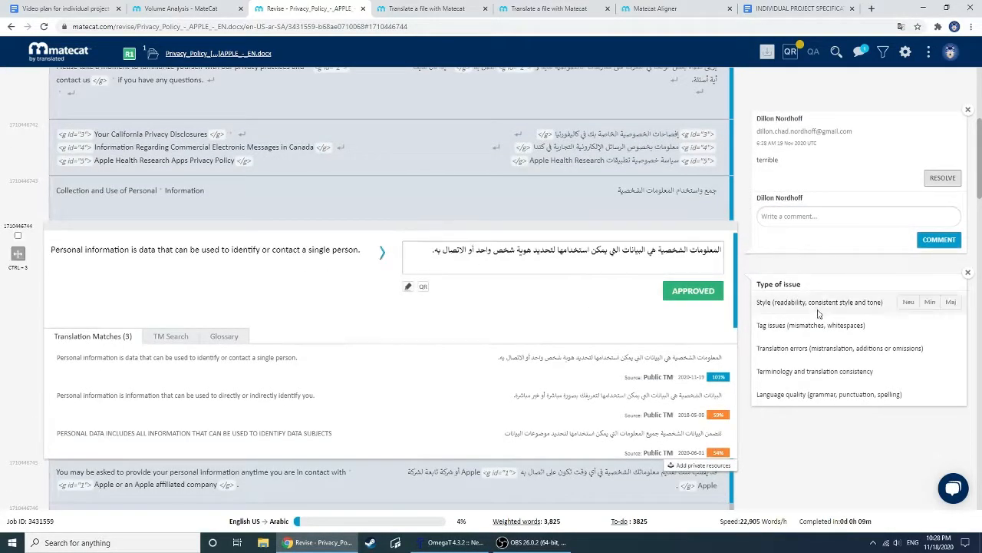
pyautogui.scroll(-1, 838, 230)
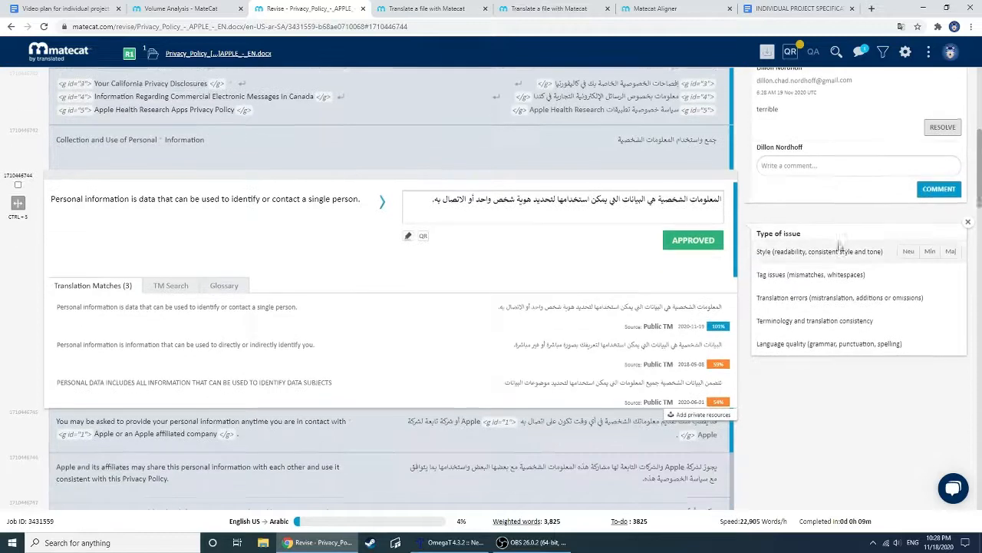
pyautogui.click(929, 252)
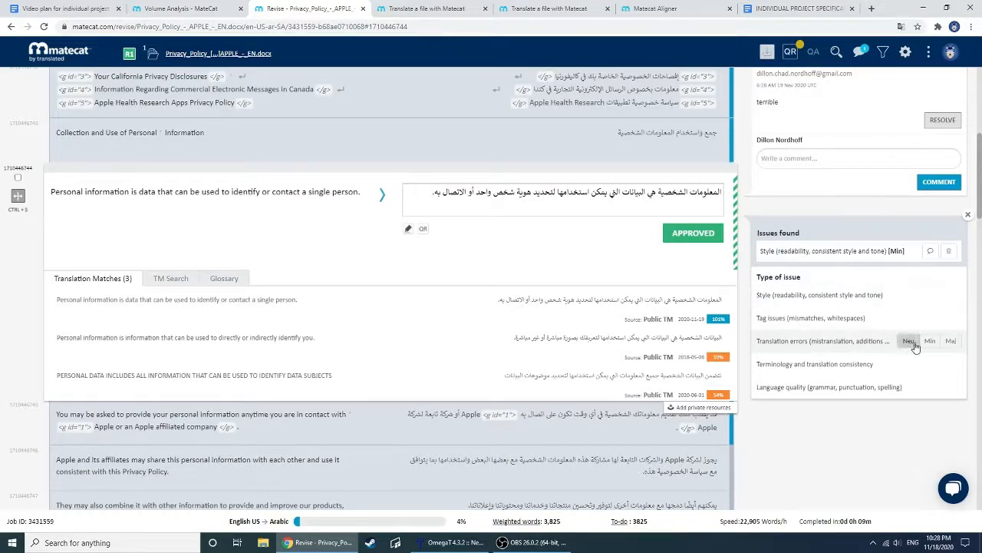
pyautogui.click(928, 341)
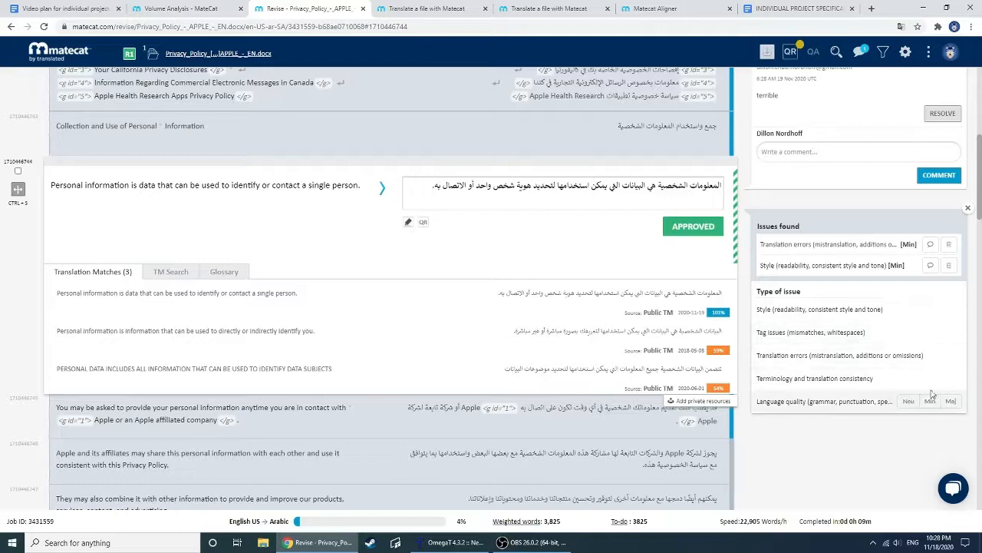
pyautogui.click(932, 407)
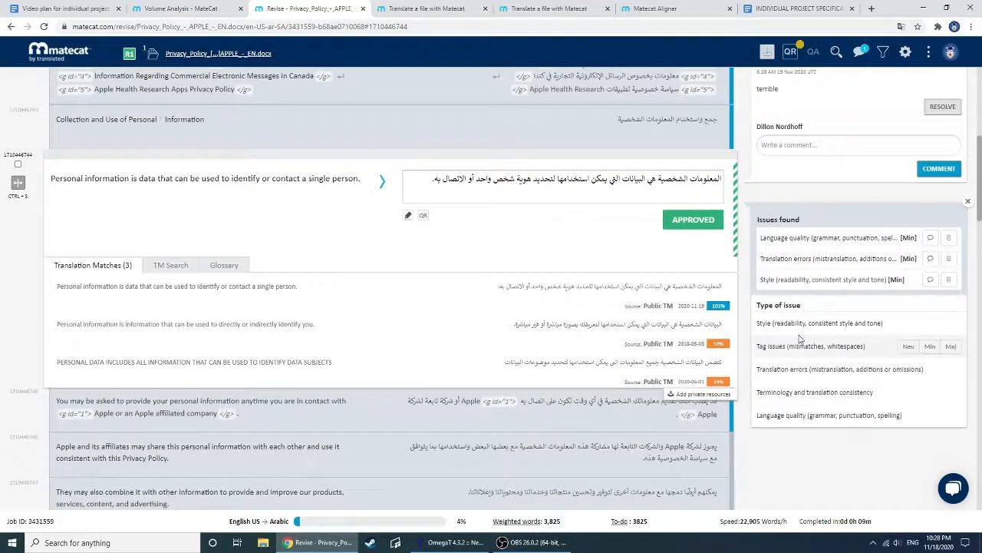
# Look over the segments in the revision, open the job's Quality Report, and view its issue summary and segment details
pyautogui.scroll(-2, 852, 285)
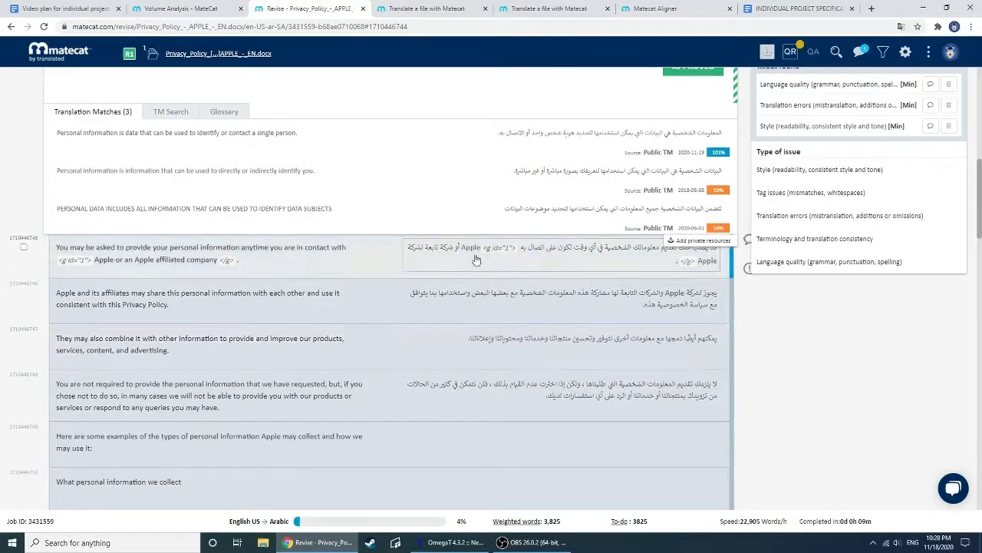
pyautogui.scroll(6, 895, 336)
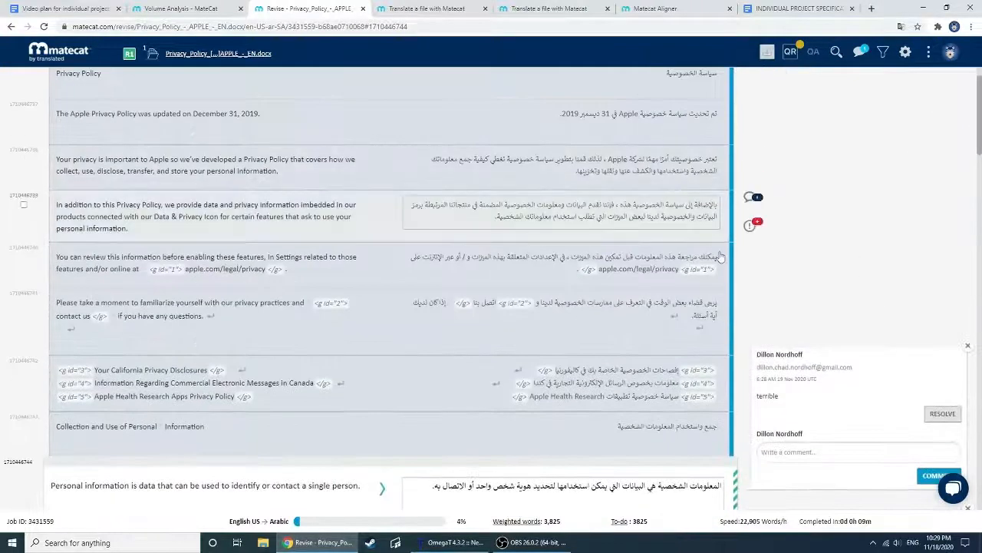
pyautogui.scroll(-3, 697, 230)
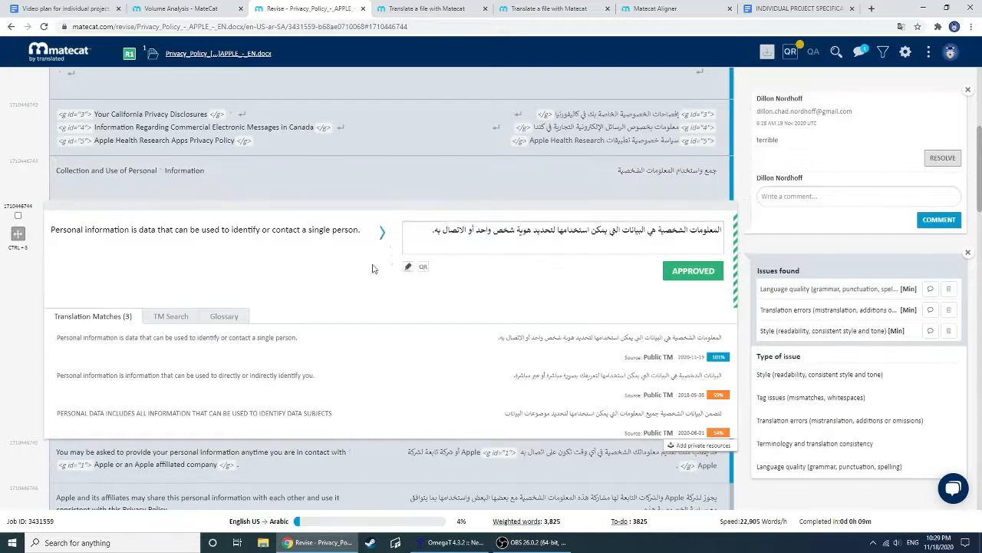
pyautogui.scroll(3, 360, 269)
pyautogui.scroll(4, 360, 269)
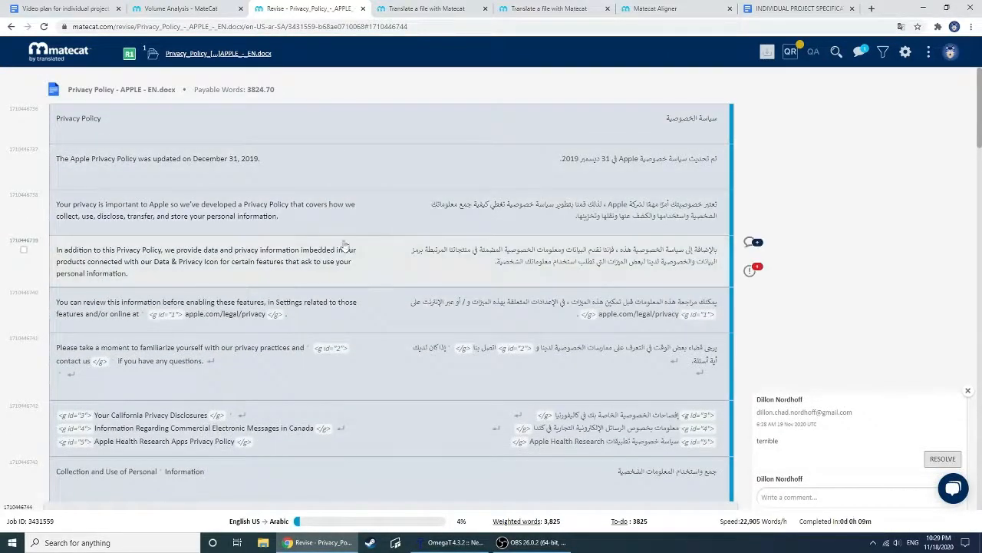
pyautogui.scroll(-2, 461, 270)
pyautogui.scroll(2, 503, 296)
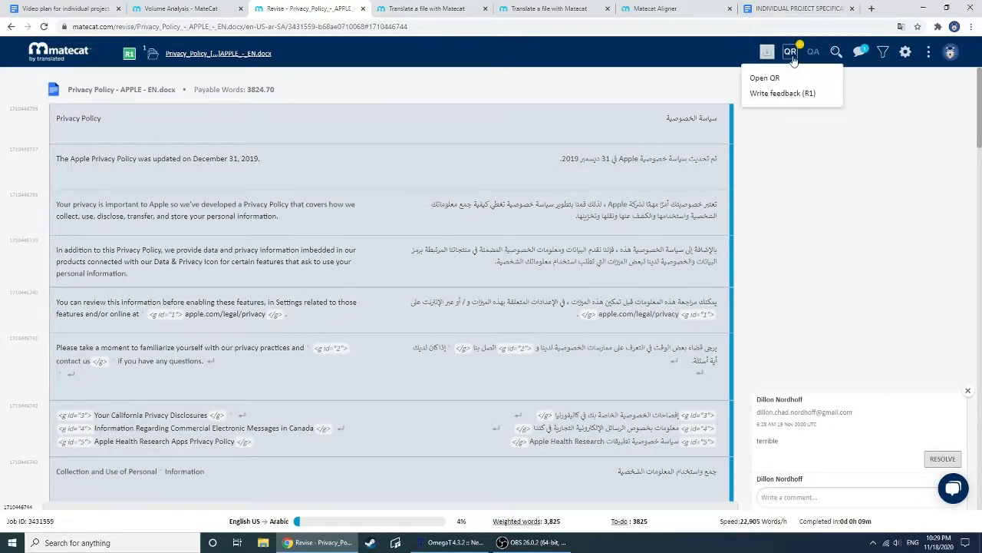
pyautogui.moveTo(797, 59)
pyautogui.click(781, 77)
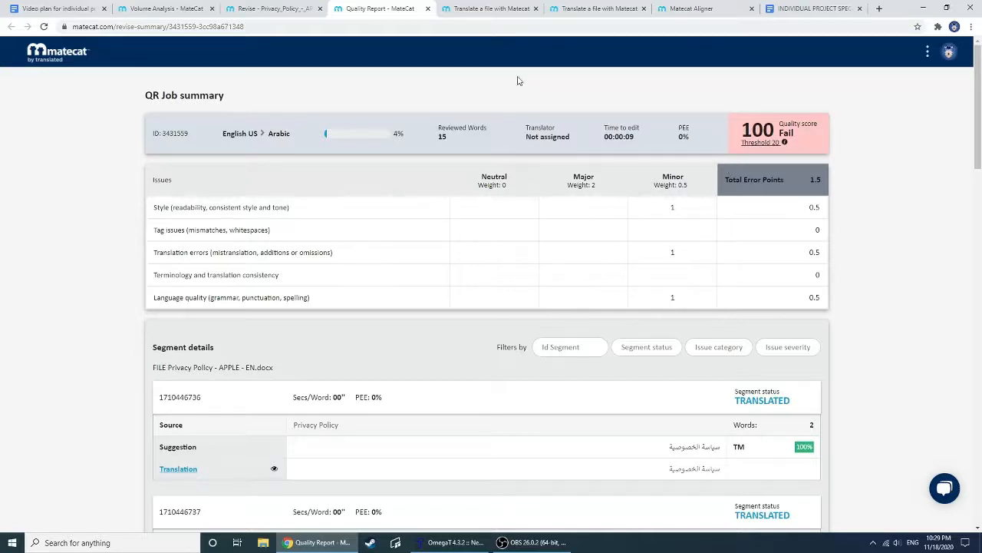
pyautogui.scroll(-1, 416, 206)
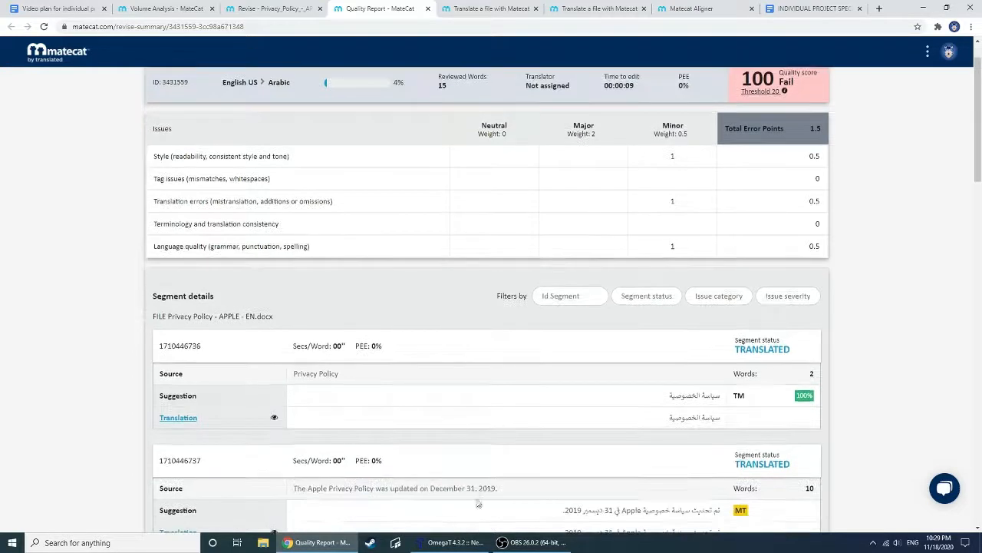
# Switch to OmegaT and open its Scripting window
pyautogui.click(453, 542)
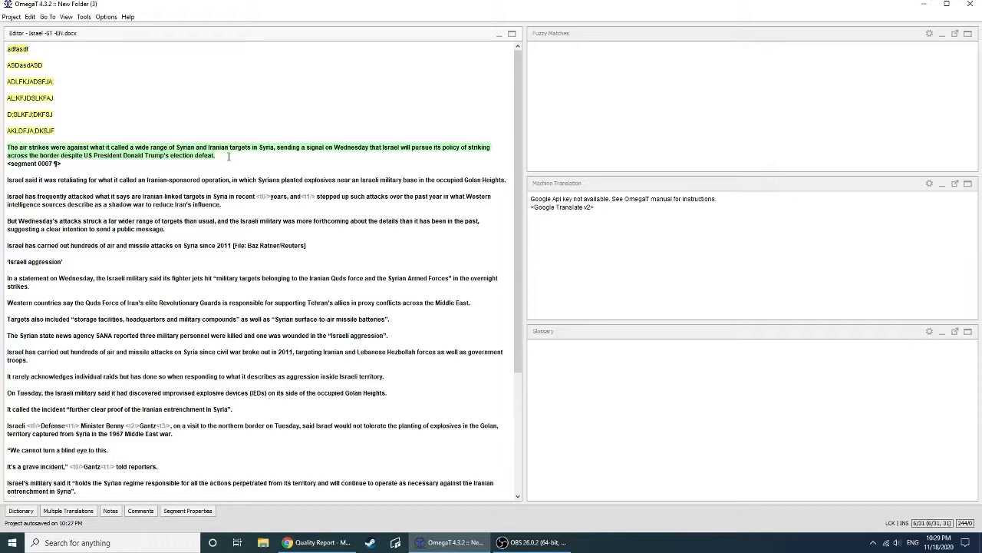
pyautogui.click(105, 17)
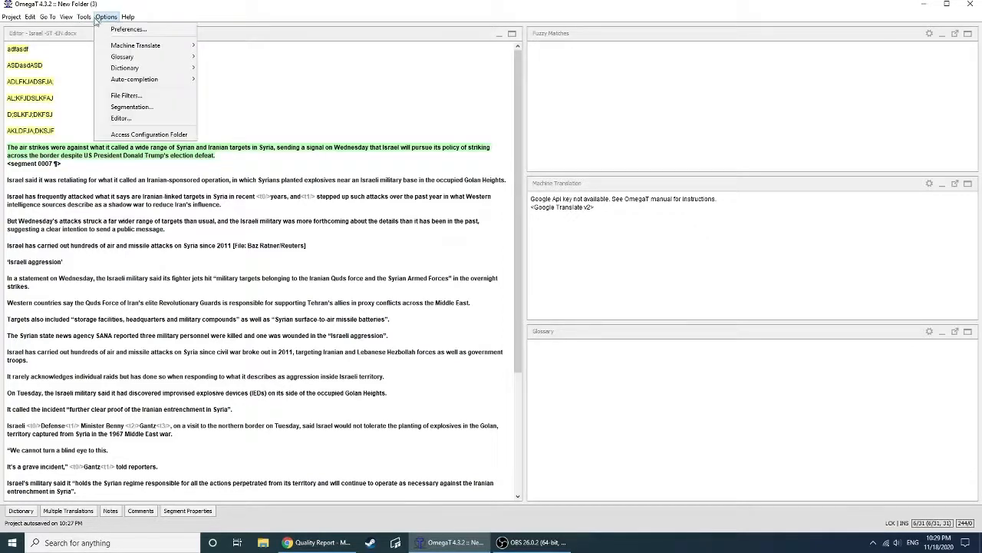
pyautogui.moveTo(84, 17)
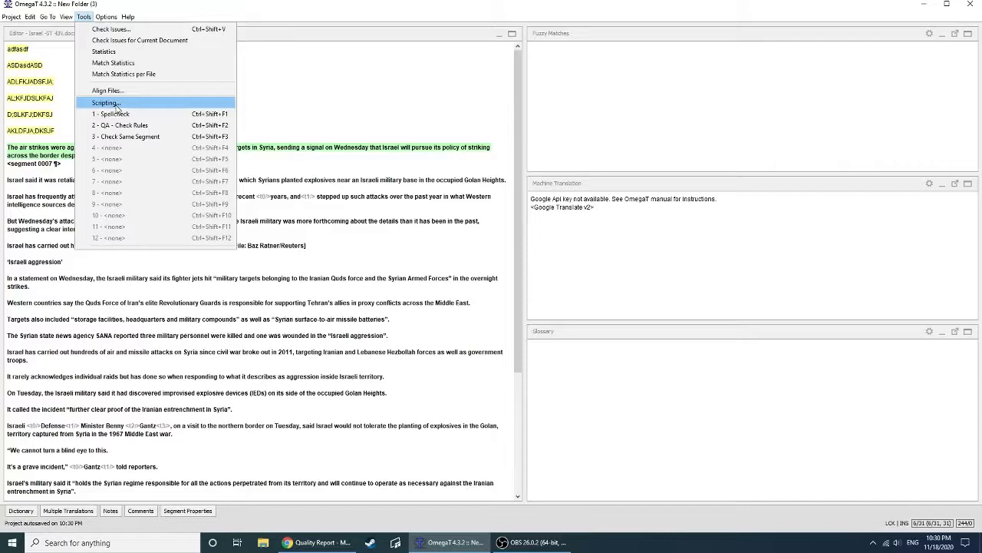
pyautogui.click(116, 106)
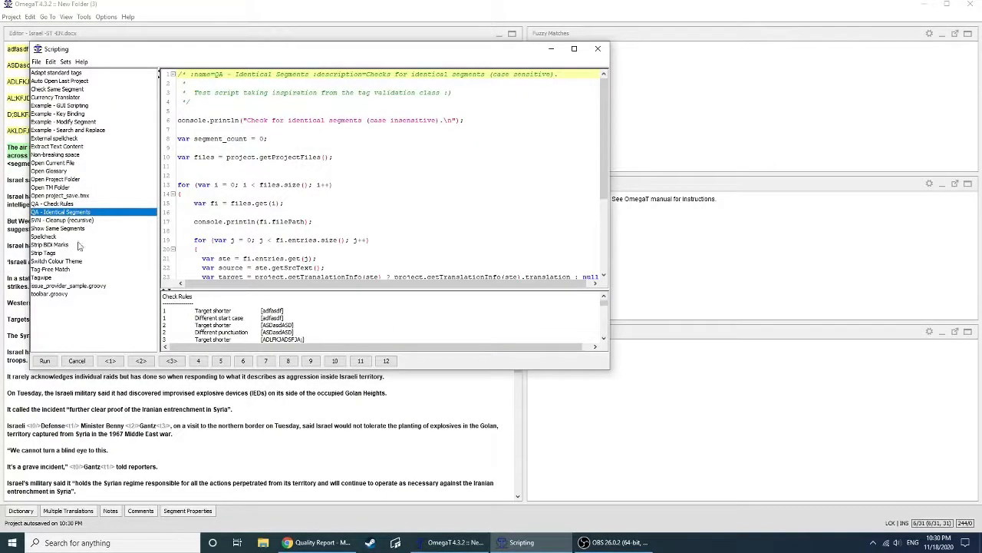
# Look through the code of the available scripts, including QA - Check Rules, Open TM Folder, Open Current File and Open Glossary
pyautogui.click(200, 362)
pyautogui.click(63, 203)
pyautogui.click(63, 187)
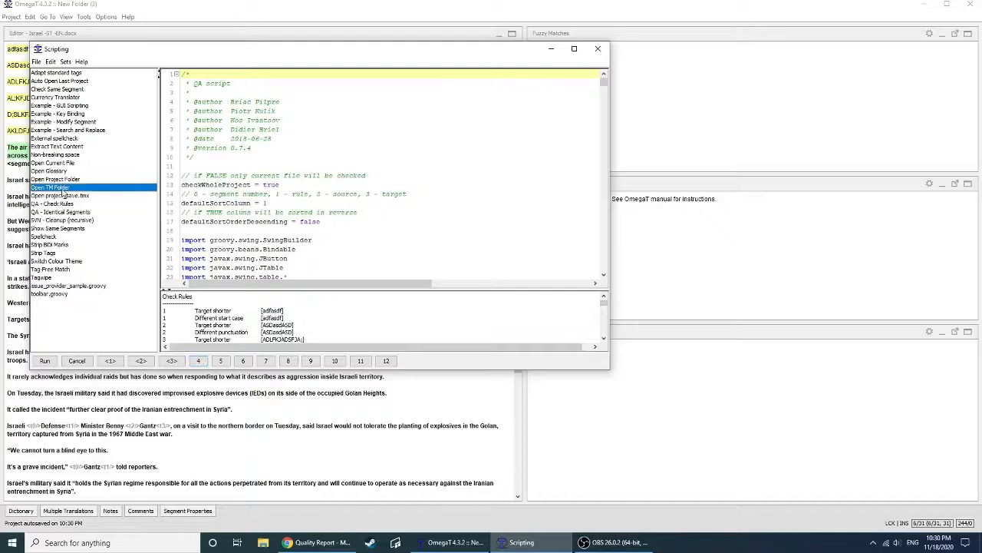
pyautogui.click(65, 164)
pyautogui.click(63, 172)
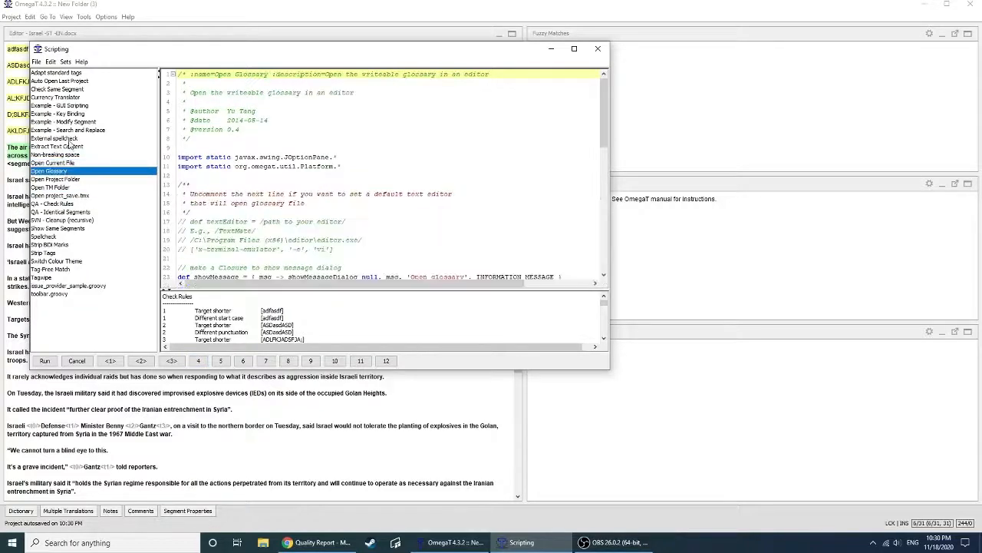
# Assign the External spellcheck script to quick-launch slot 4
pyautogui.click(72, 140)
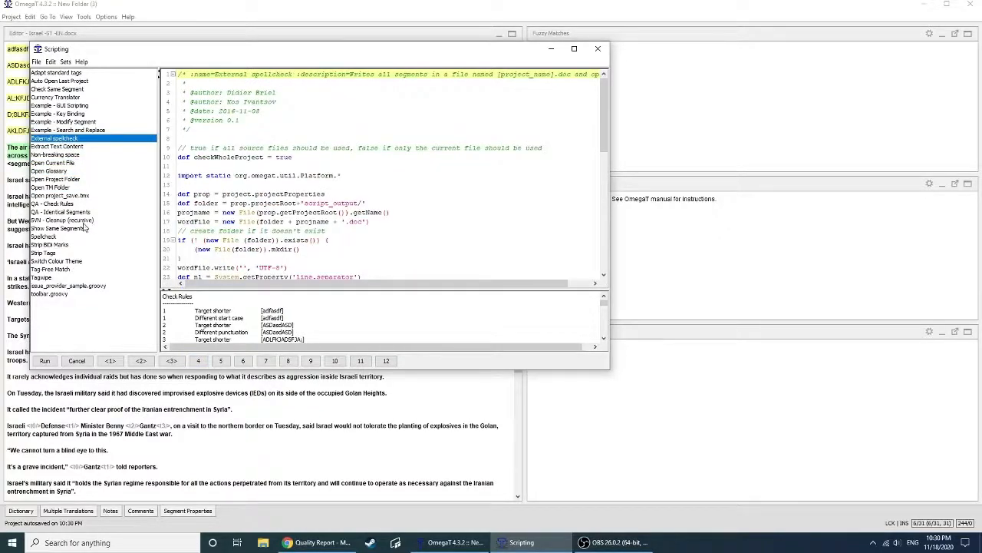
pyautogui.click(198, 361)
pyautogui.rightClick(202, 367)
pyautogui.click(230, 371)
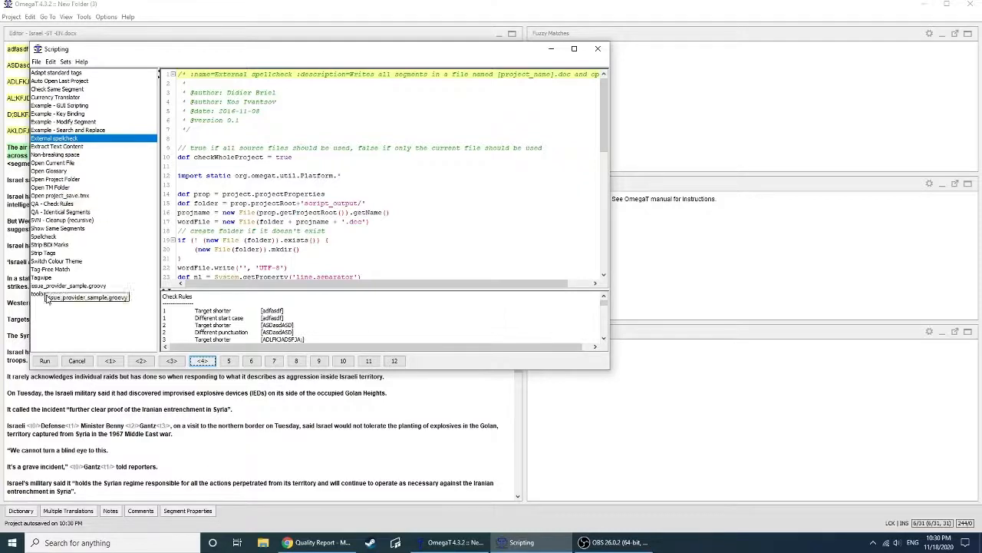
# Run the External spellcheck script, then close the Word window it launches and the Scripting window
pyautogui.click(46, 361)
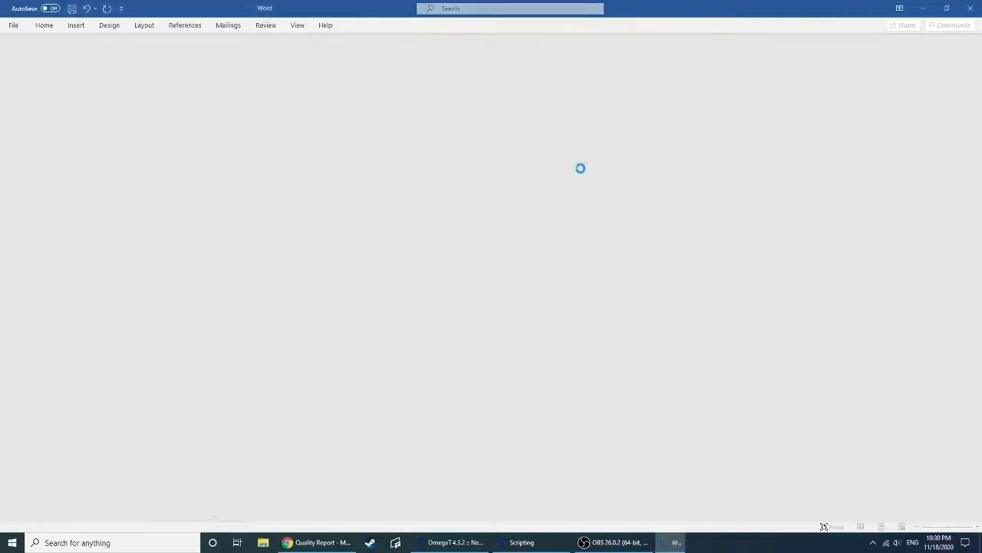
pyautogui.click(614, 169)
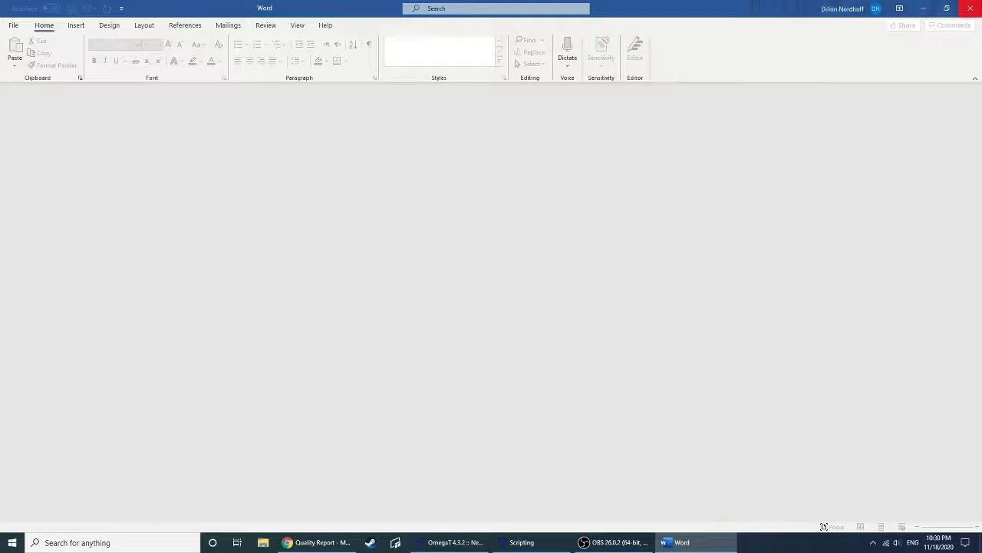
pyautogui.click(969, 8)
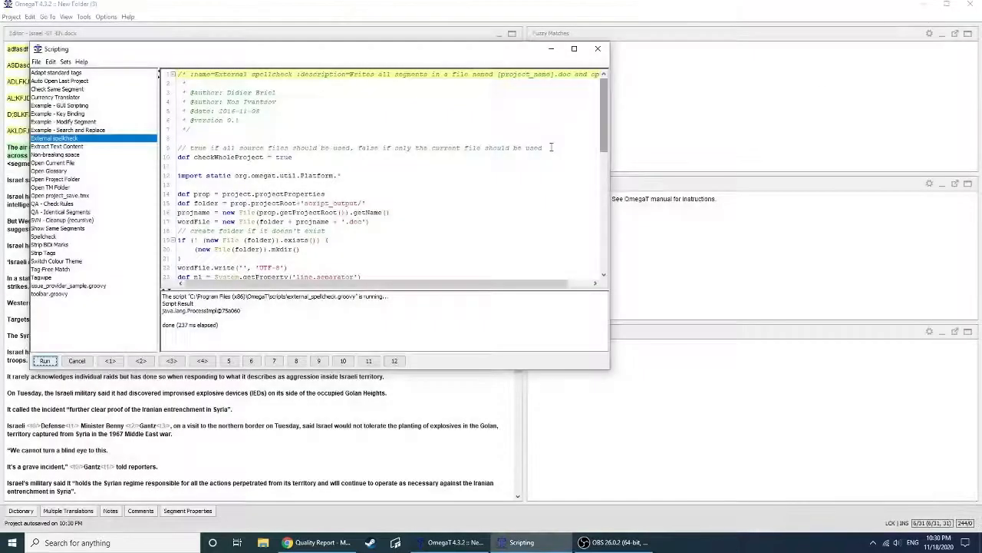
pyautogui.click(598, 48)
# Run the QA - Check Rules script on the project and move its results window over the middle of the editor
pyautogui.click(83, 17)
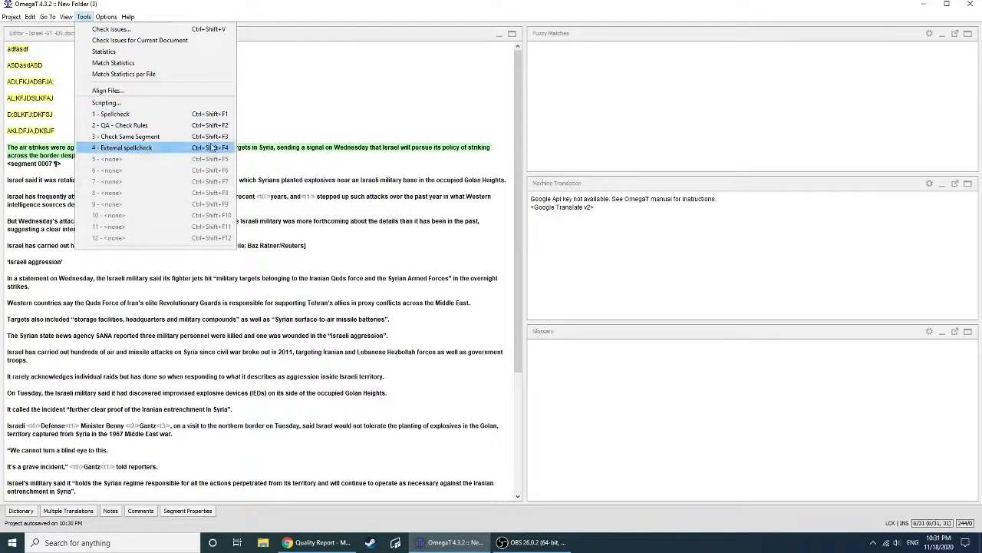
pyautogui.click(130, 125)
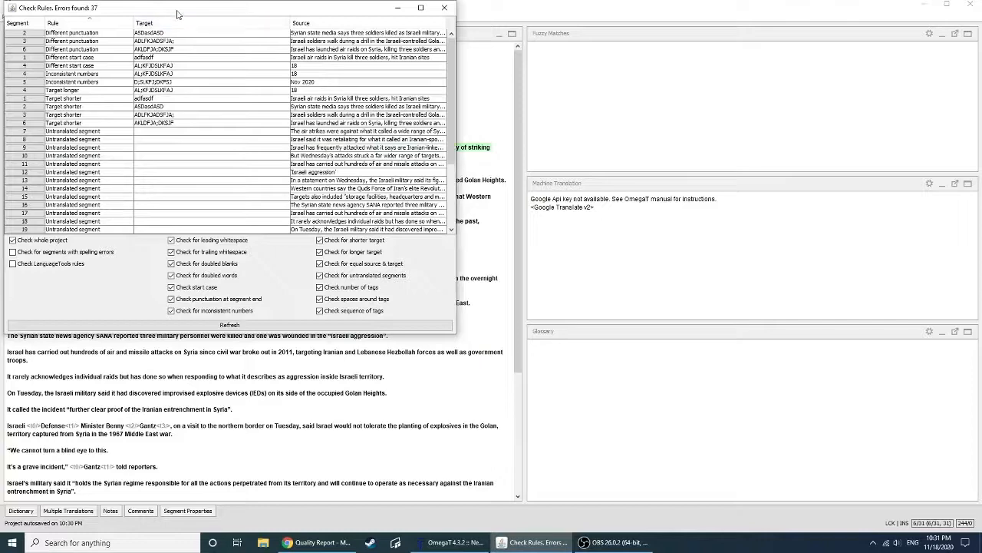
pyautogui.moveTo(178, 12); pyautogui.dragTo(296, 93)
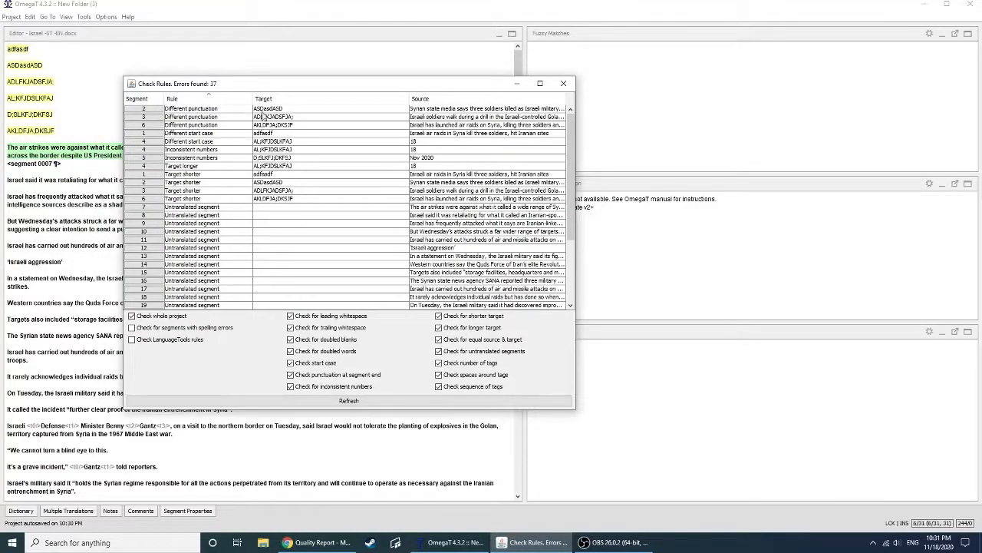